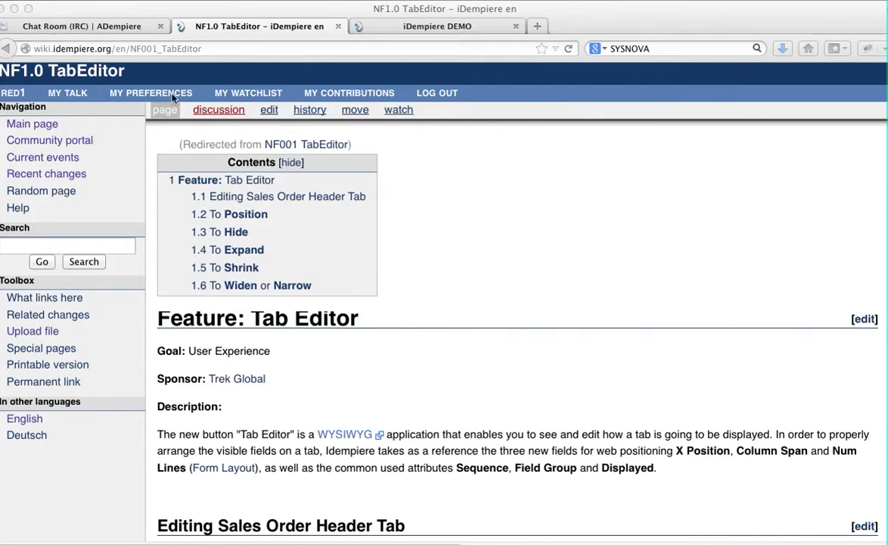
# Browse the wiki pages and return to the TabEditor feature page.
pyautogui.scroll(-10, 392, 313)
pyautogui.scroll(-15, 396, 330)
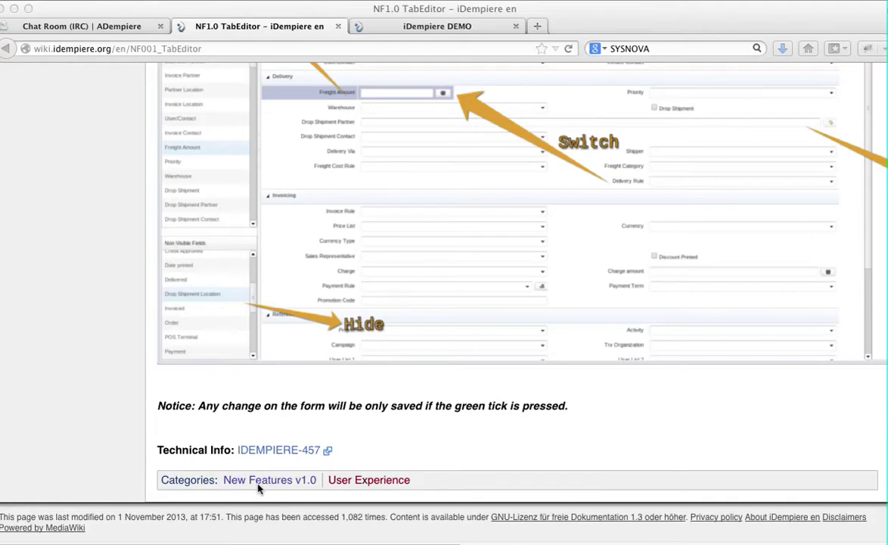
pyautogui.scroll(15, 122, 254)
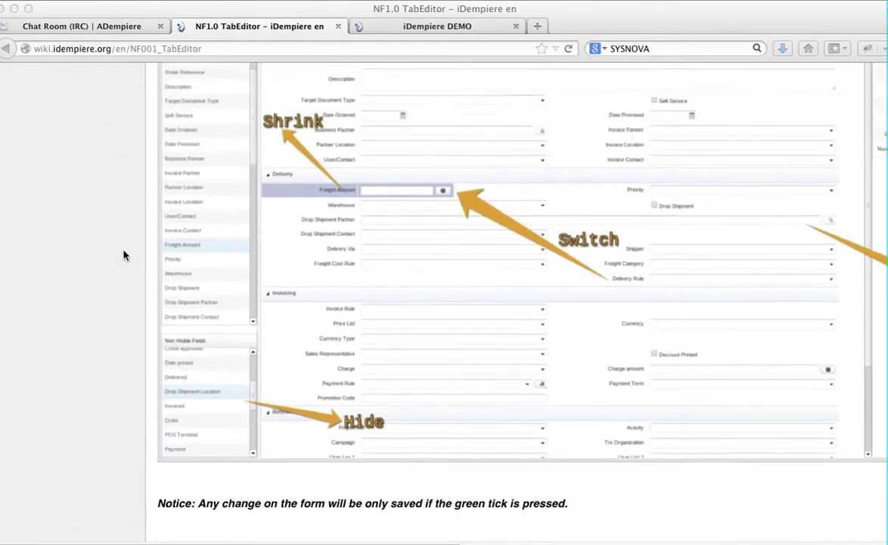
pyautogui.scroll(5, 131, 246)
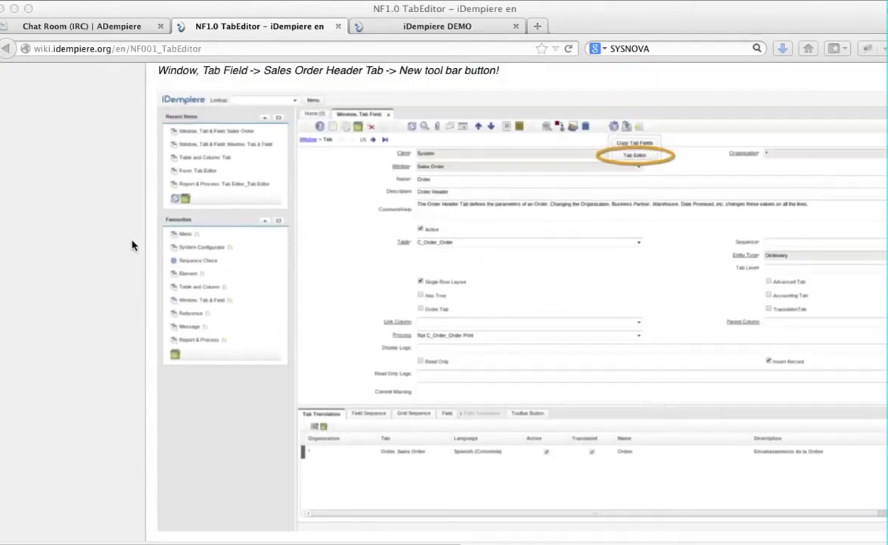
pyautogui.scroll(-2, 131, 246)
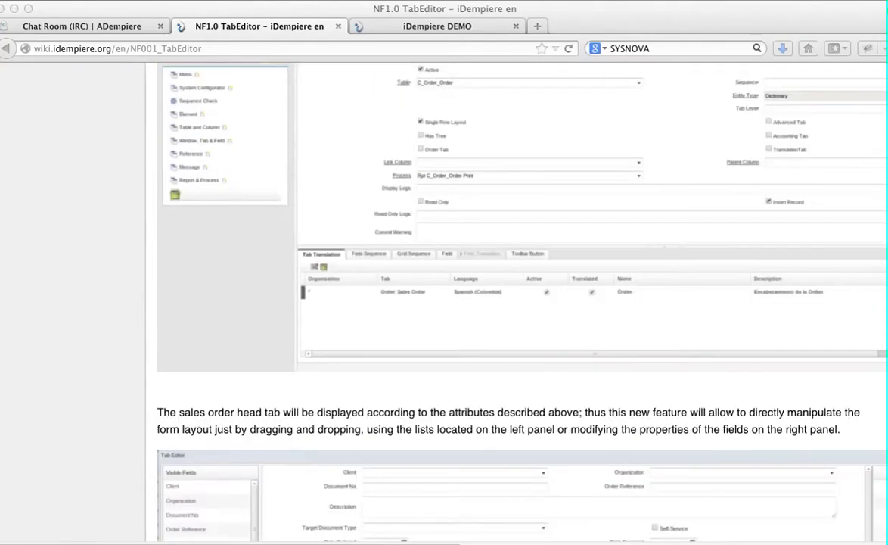
pyautogui.click(9, 50)
pyautogui.click(24, 48)
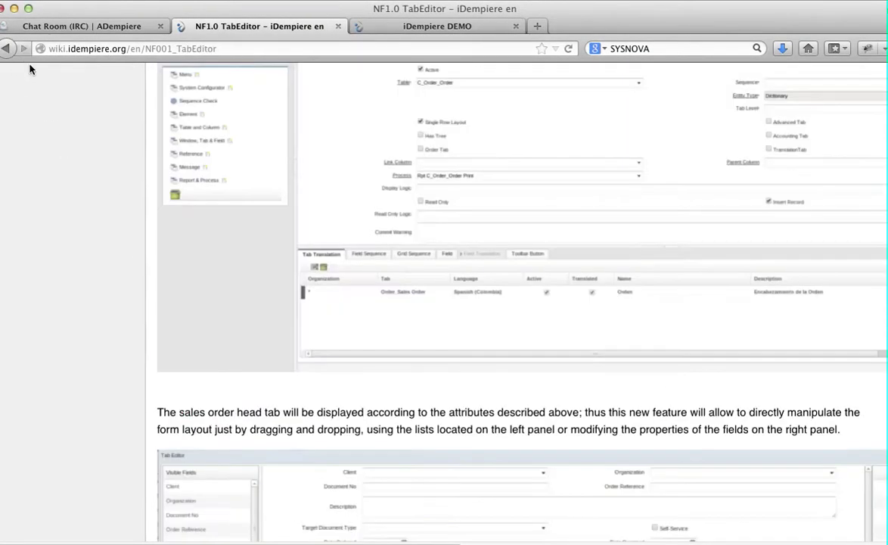
pyautogui.scroll(-10, 225, 345)
pyautogui.scroll(-10, 247, 382)
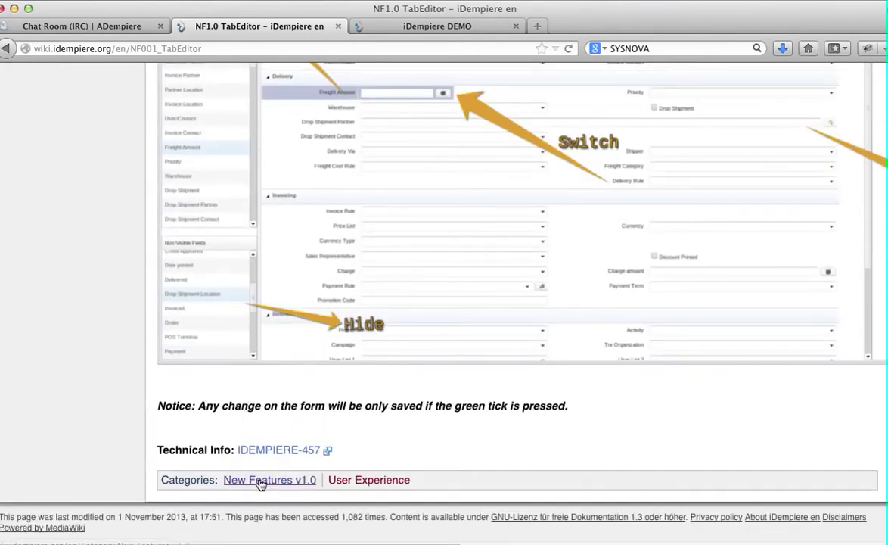
# Open the New Features v1.0 category, then the NF1.0 TabEditor feature page.
pyautogui.click(244, 480)
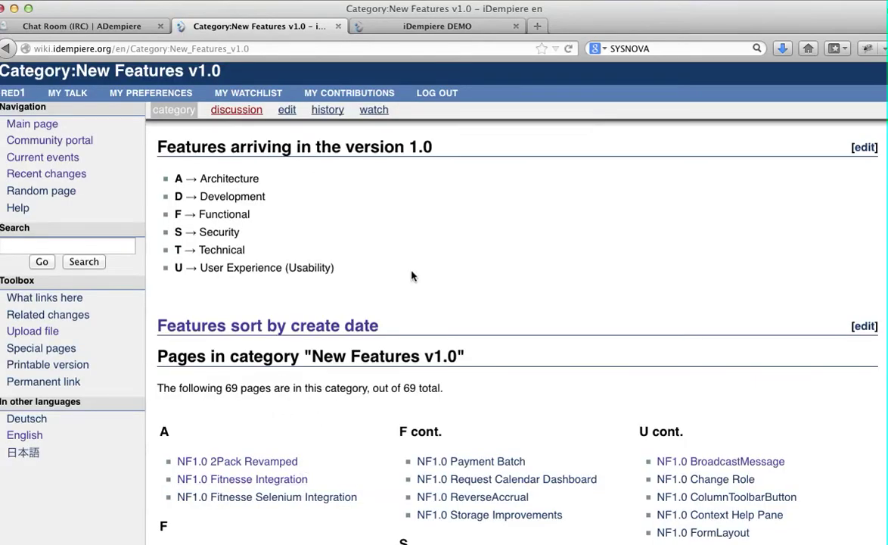
pyautogui.scroll(-5, 472, 281)
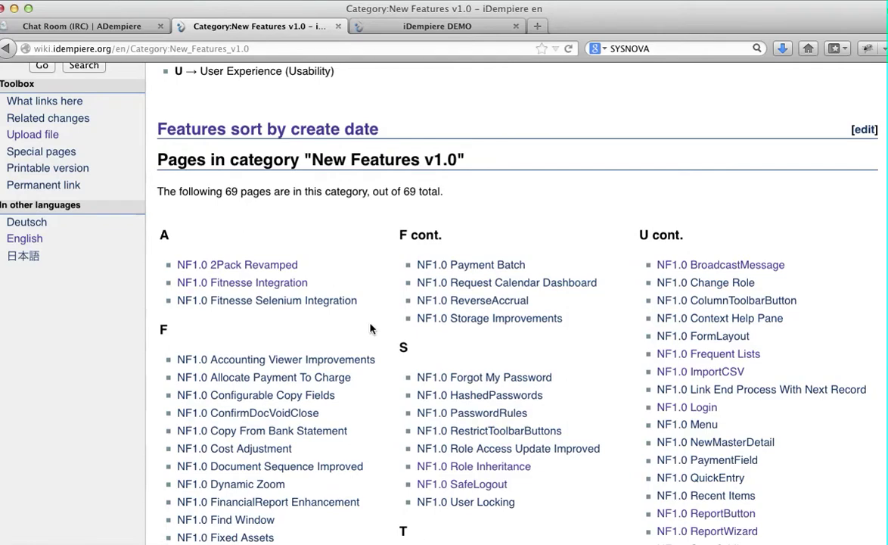
pyautogui.scroll(-4, 371, 327)
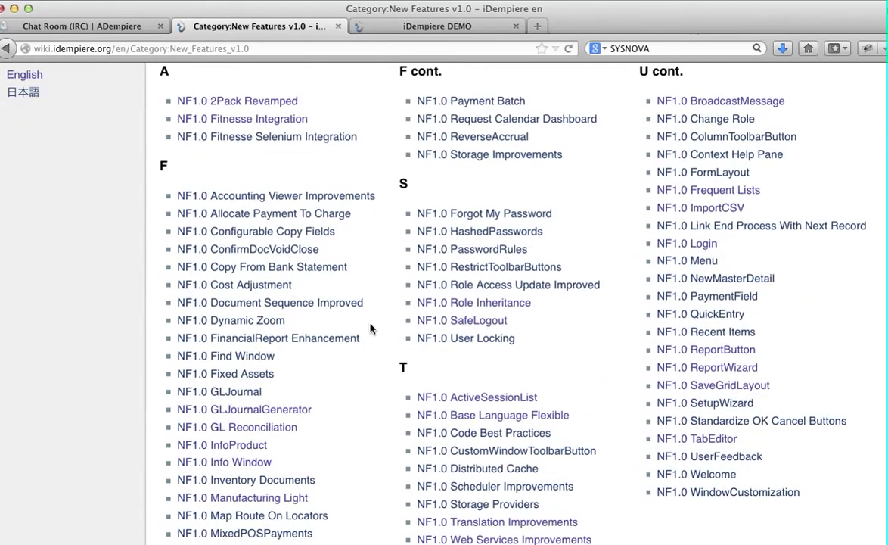
pyautogui.click(718, 439)
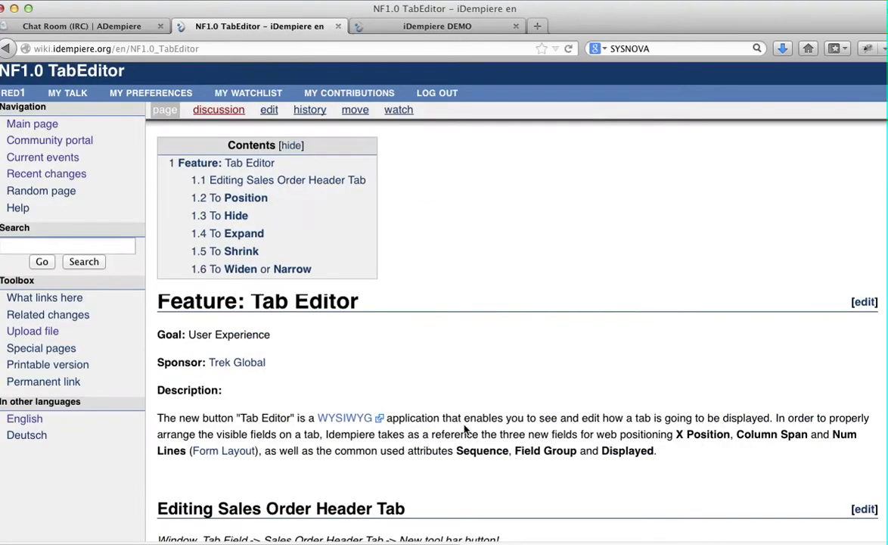
pyautogui.scroll(-5, 478, 325)
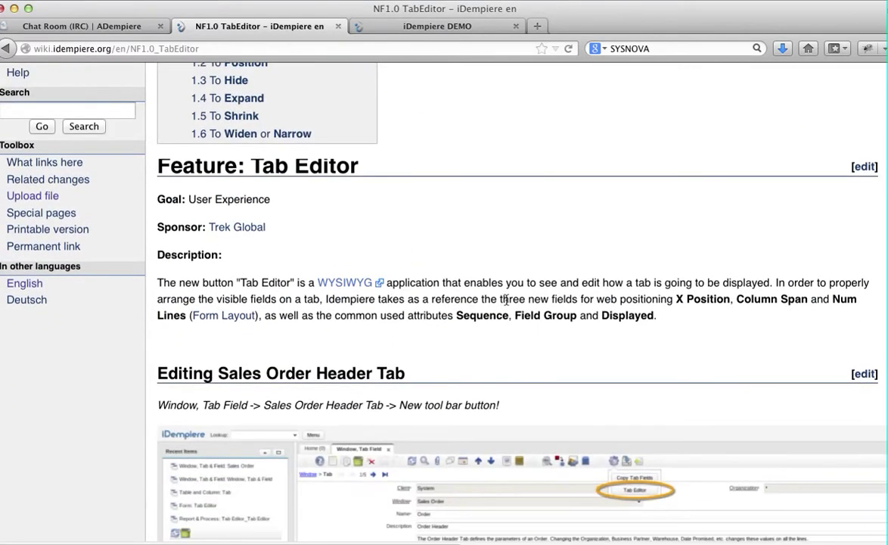
pyautogui.scroll(-5, 459, 329)
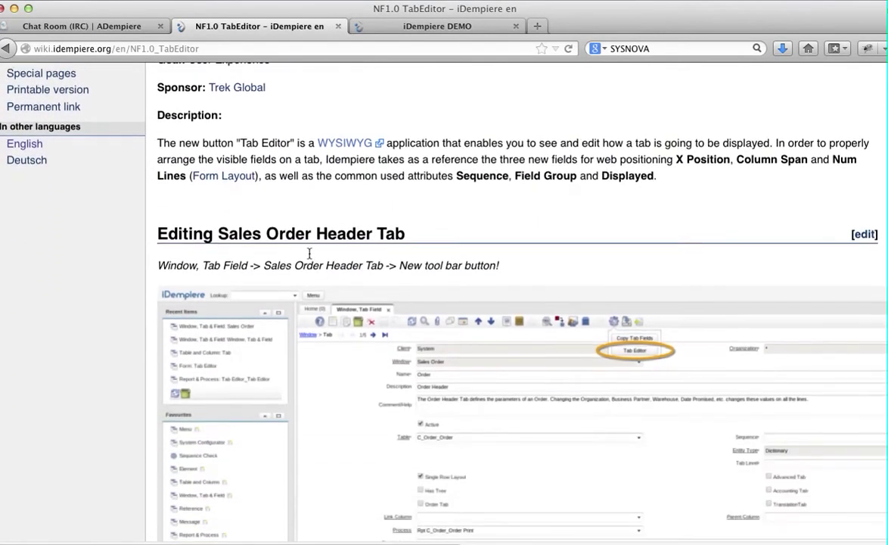
# Switch to the iDempiere demo site and log in with the prefilled demo credentials.
pyautogui.scroll(2, 414, 196)
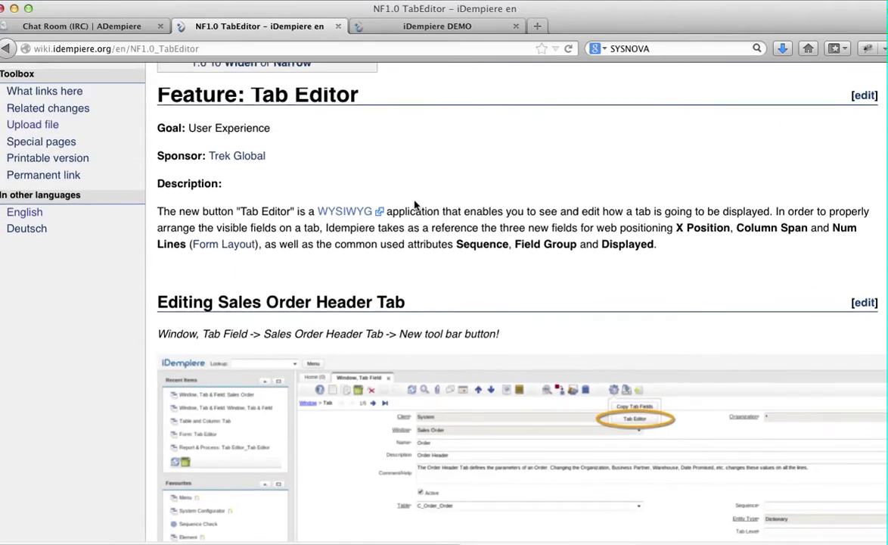
pyautogui.scroll(-5, 406, 254)
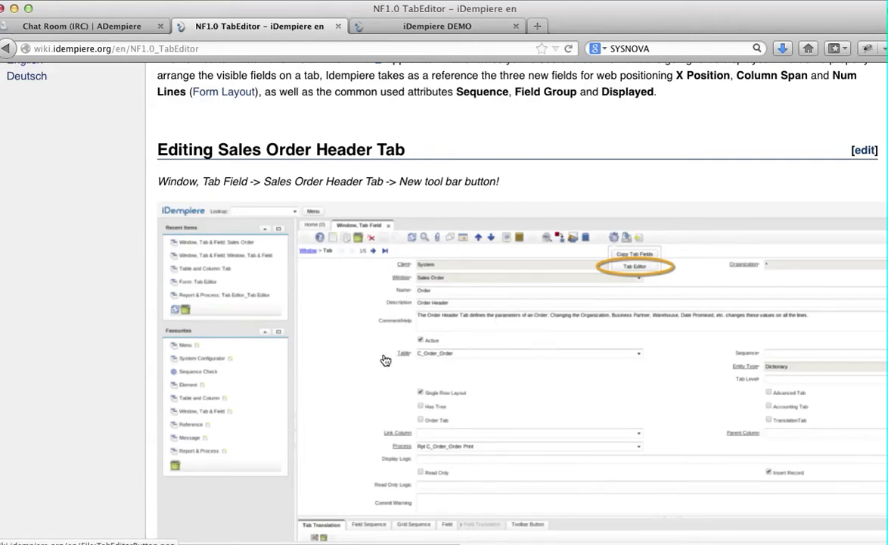
pyautogui.scroll(10, 354, 330)
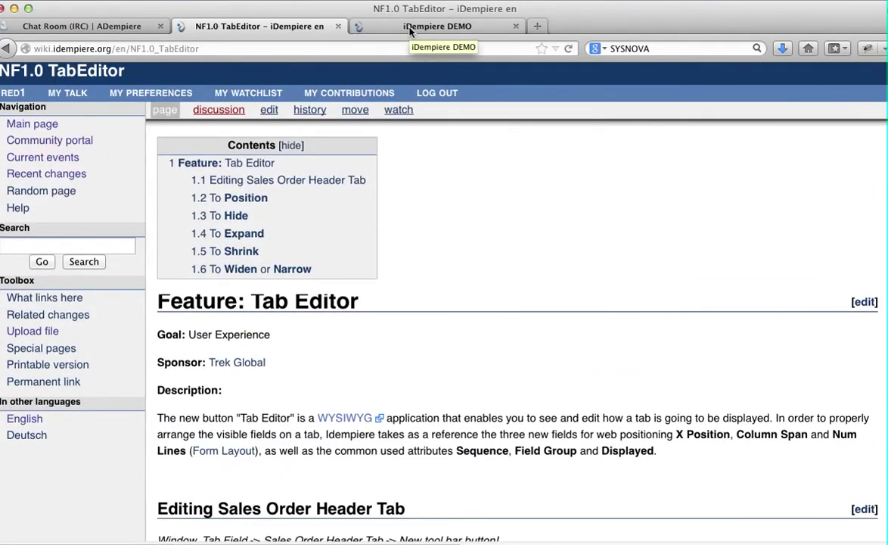
pyautogui.click(410, 29)
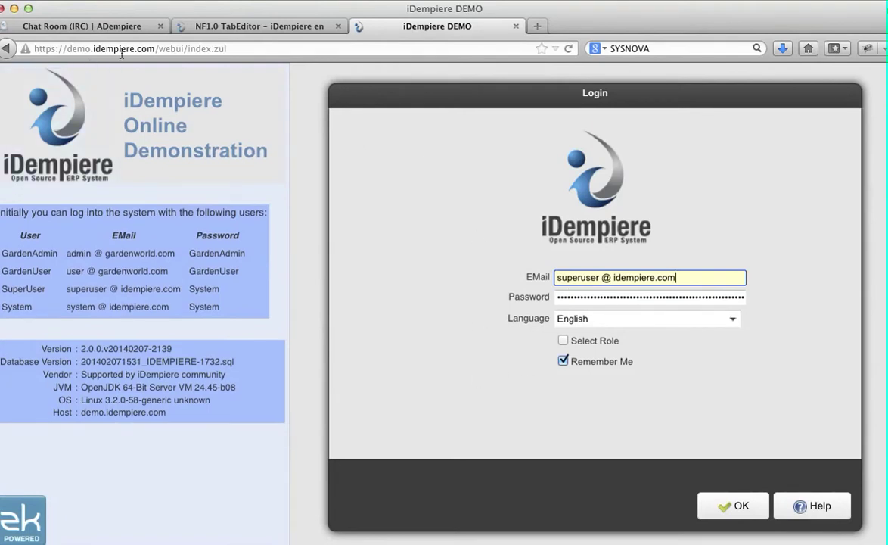
pyautogui.click(738, 506)
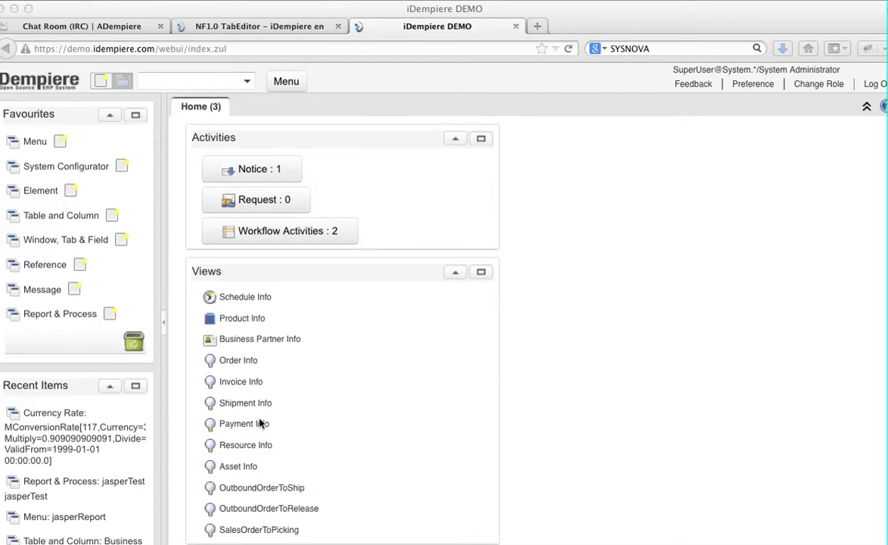
# Search the menu for 'Alert' and open the Alert window on the Space in Database record.
pyautogui.click(292, 88)
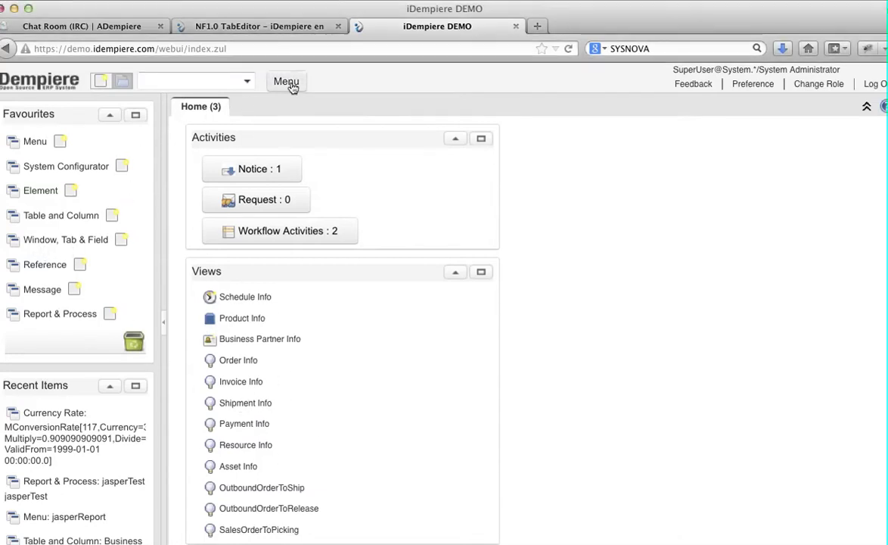
pyautogui.click(292, 88)
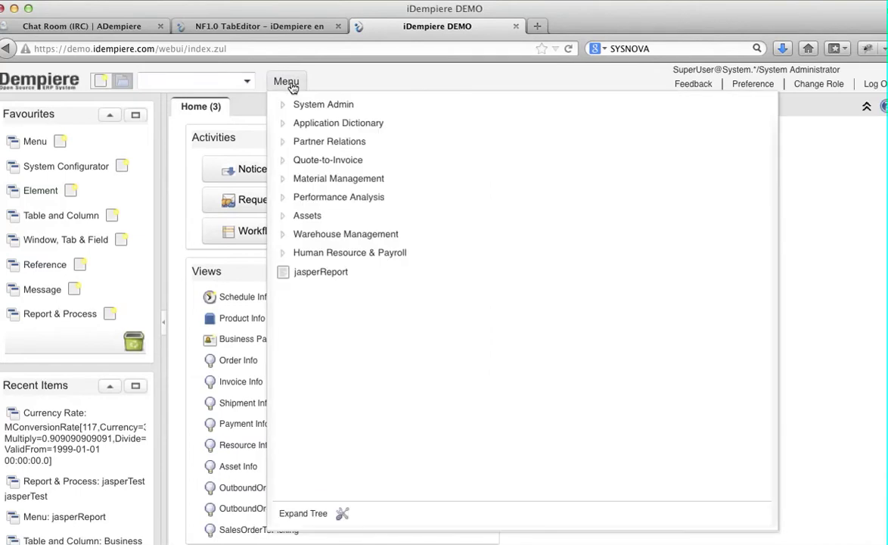
pyautogui.click(283, 142)
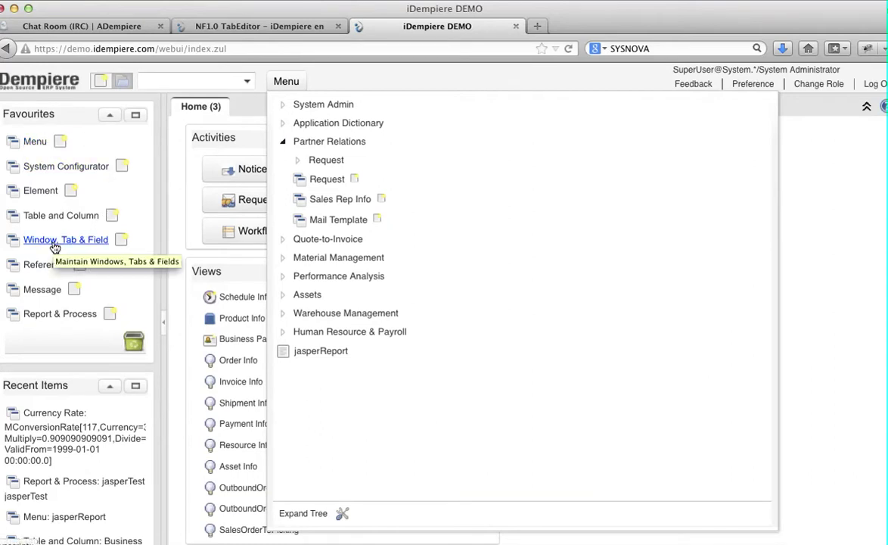
pyautogui.click(152, 80)
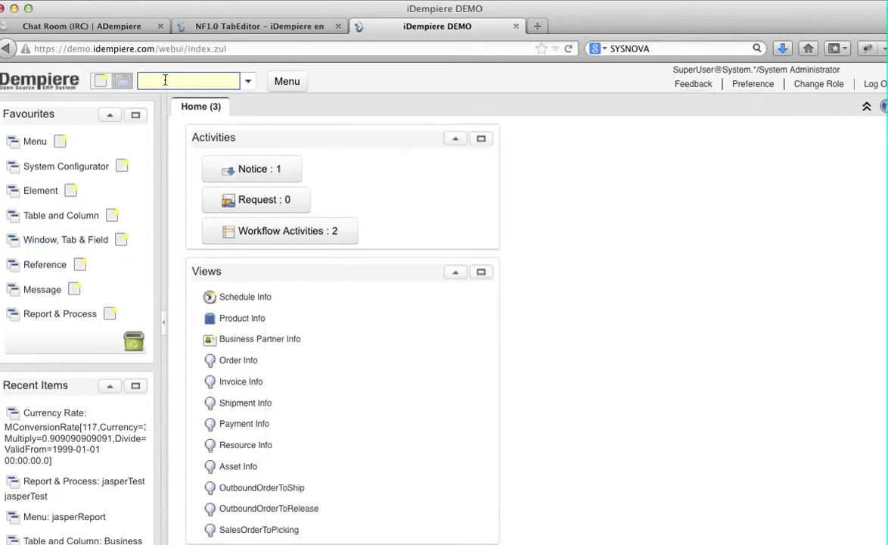
pyautogui.write('Alert')
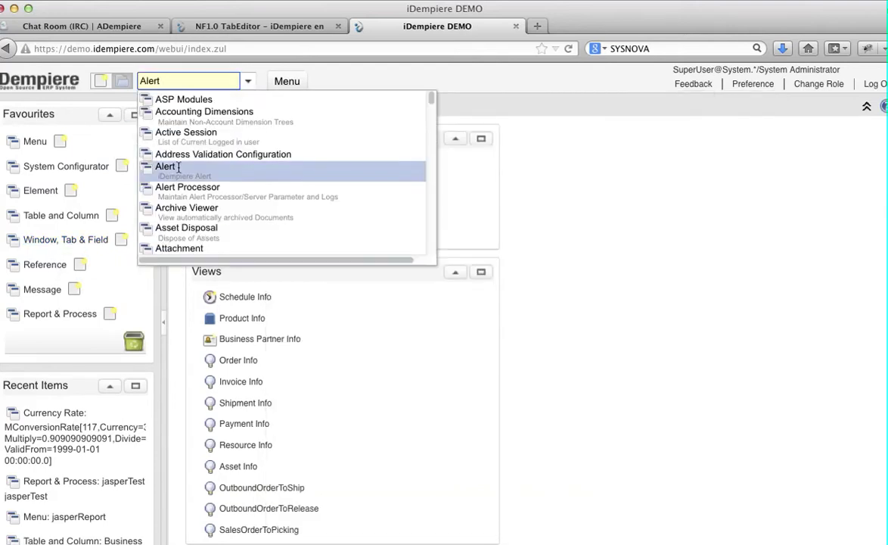
pyautogui.click(179, 166)
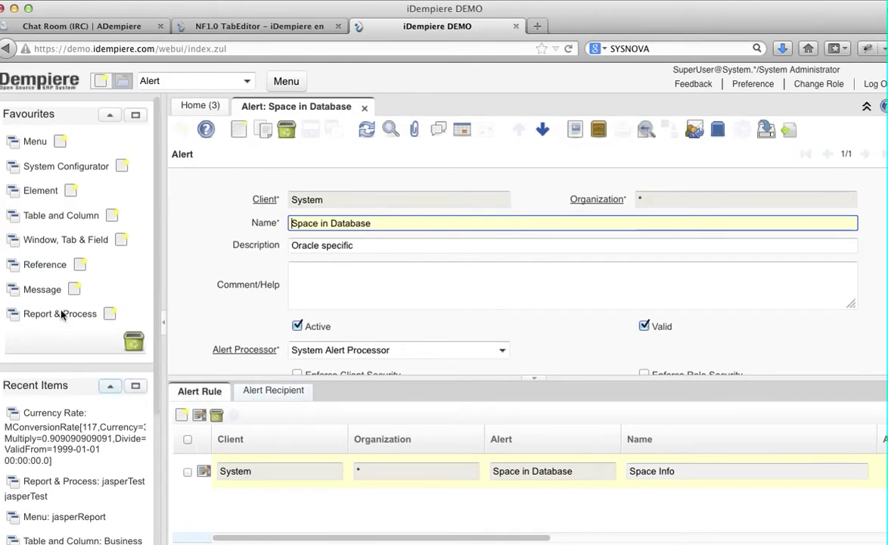
# In Window, Tab & Field, look up the Alert window, list its tabs as a grid and select Alert.
pyautogui.click(54, 242)
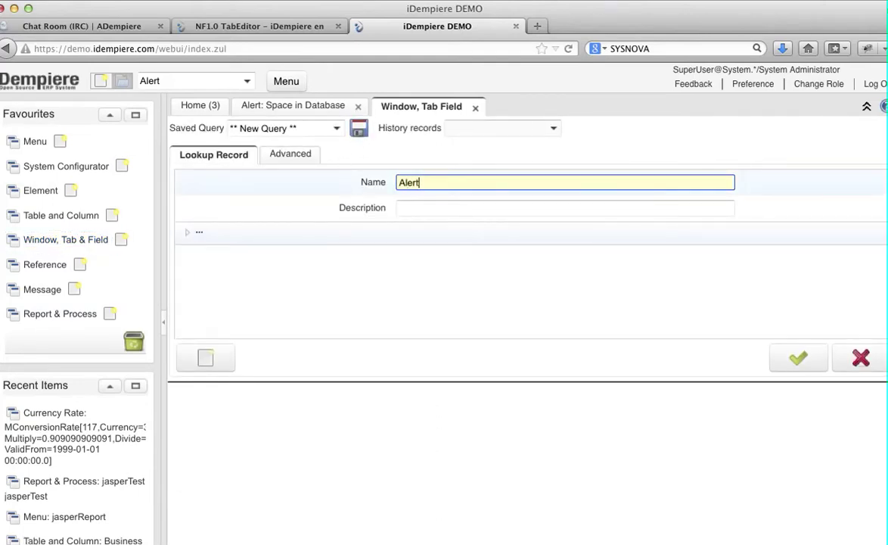
pyautogui.click(802, 359)
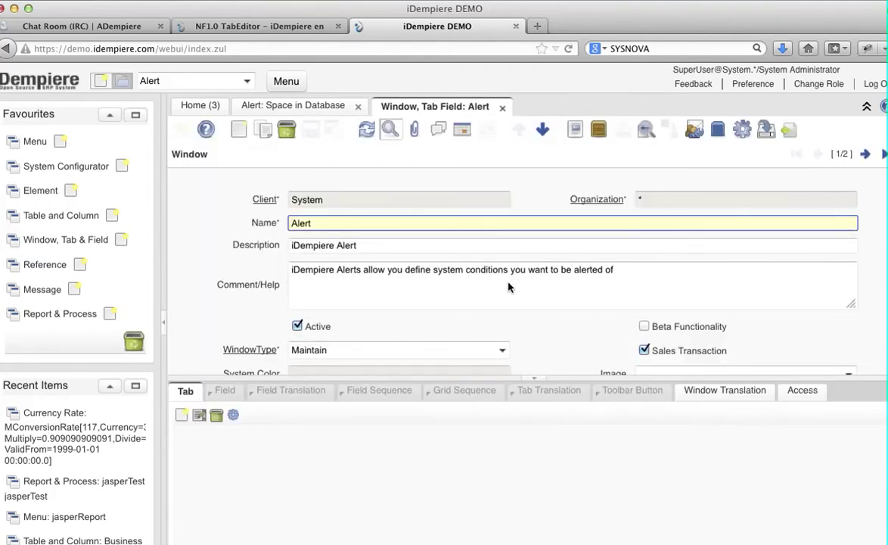
pyautogui.click(199, 415)
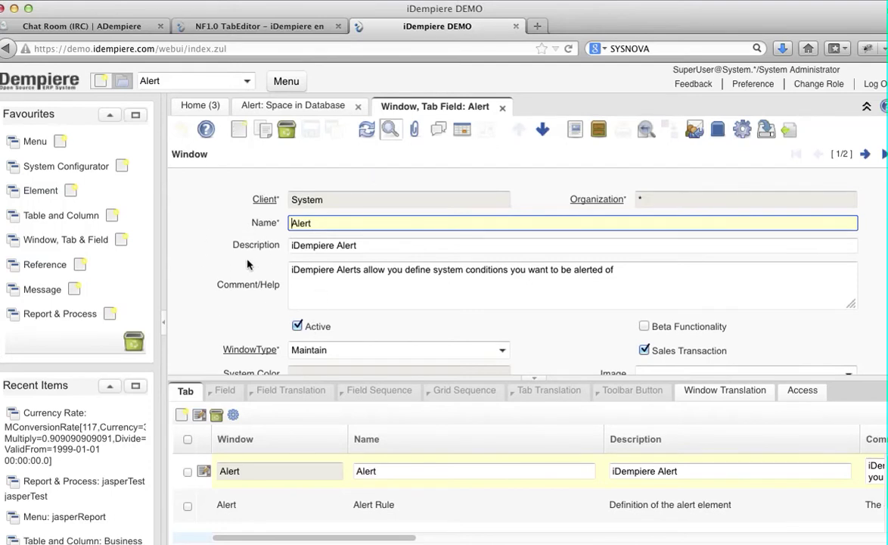
pyautogui.click(199, 414)
# Drill into the Alert tab and list Alert, Alert Rule and Alert Recipient as a grid.
pyautogui.click(370, 479)
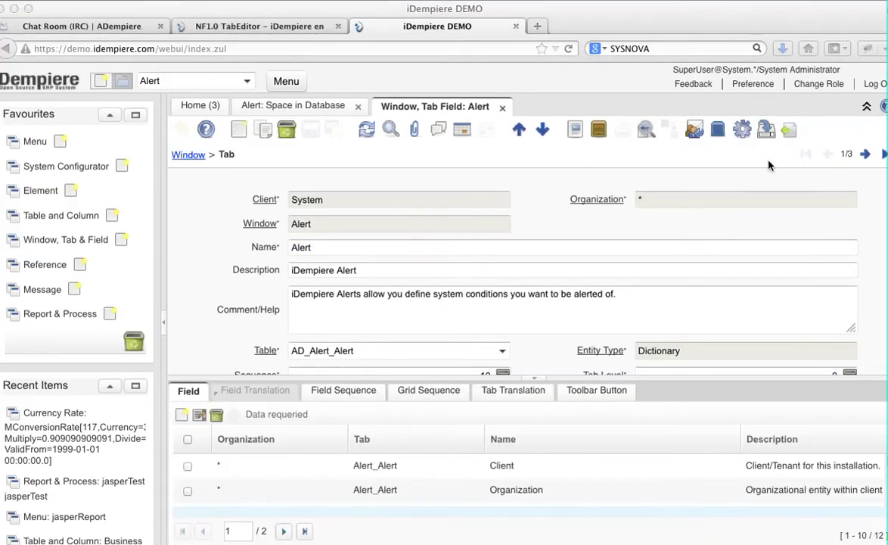
pyautogui.click(463, 132)
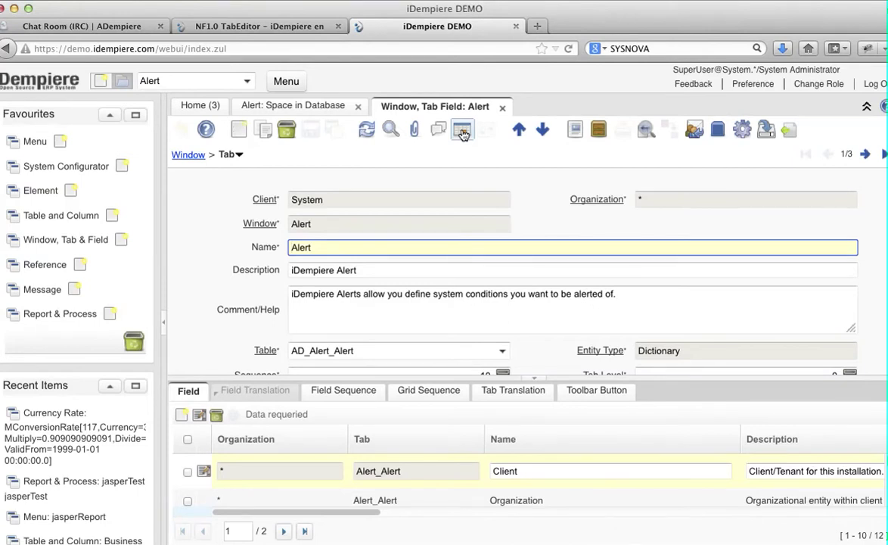
pyautogui.click(463, 133)
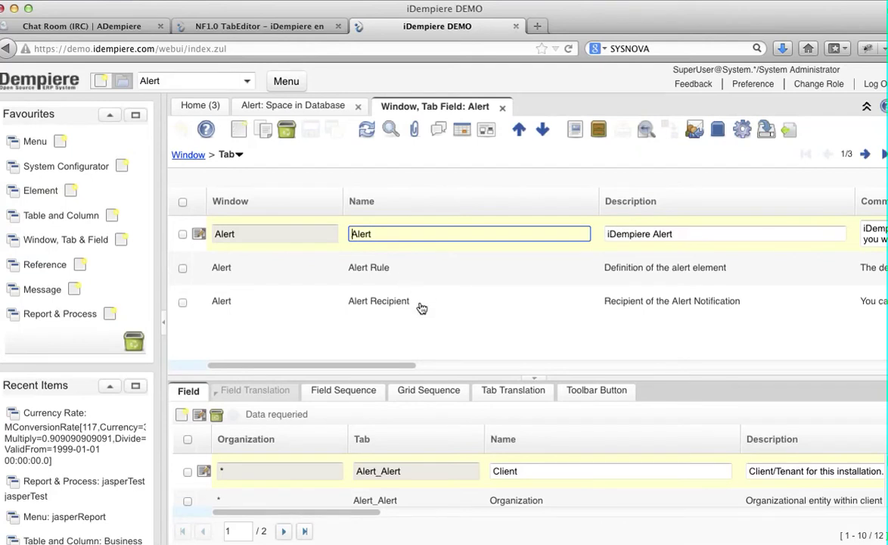
pyautogui.click(291, 106)
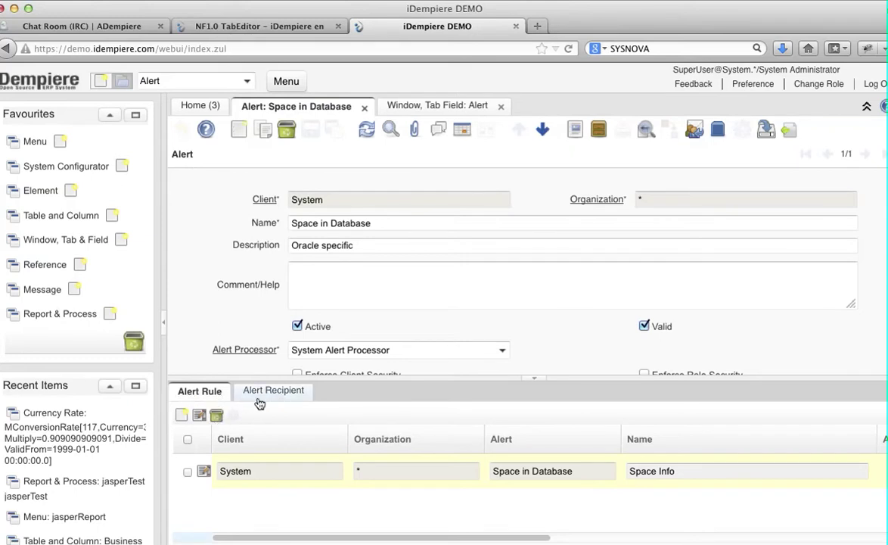
pyautogui.scroll(-3, 575, 274)
pyautogui.scroll(3, 575, 274)
pyautogui.scroll(-3, 574, 274)
pyautogui.scroll(3, 575, 274)
pyautogui.scroll(-1, 574, 275)
pyautogui.scroll(-2, 575, 274)
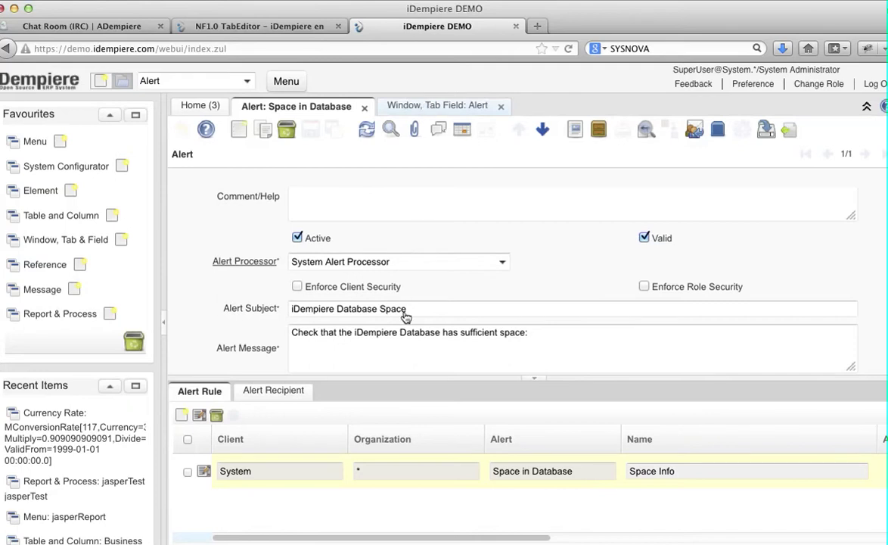
pyautogui.hotkey('ctrl', 'Tab')
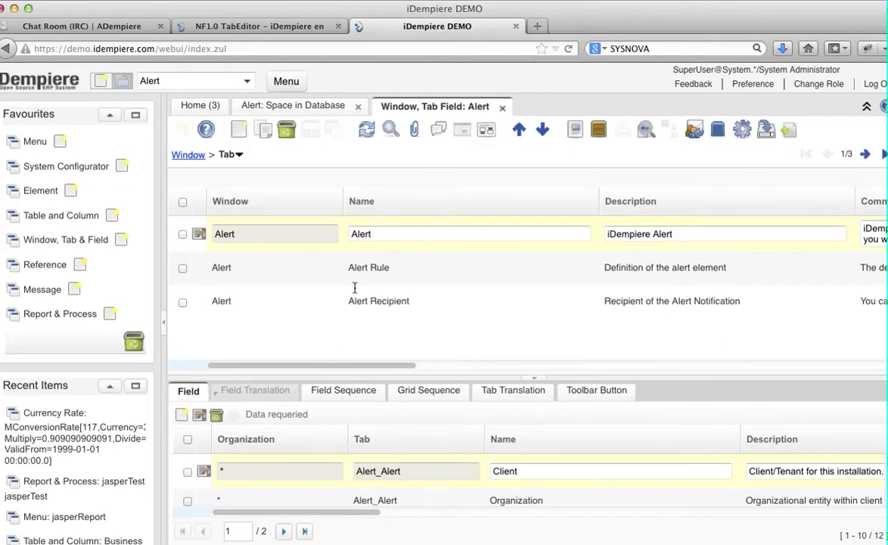
# Show the Alert tab as a single-record form, with the field list showing Client at sequence 10.
pyautogui.hotkey('alt', 't')
pyautogui.scroll(-8, 518, 300)
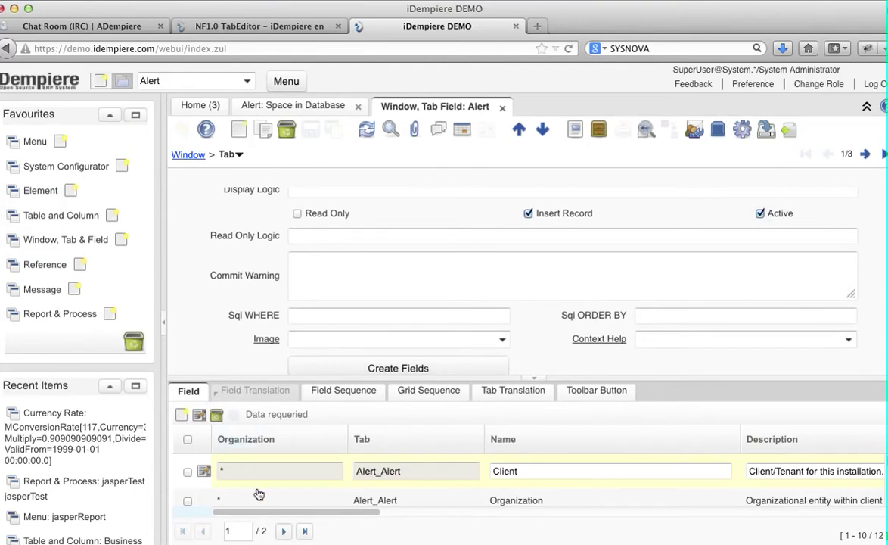
pyautogui.moveTo(285, 513); pyautogui.dragTo(429, 514)
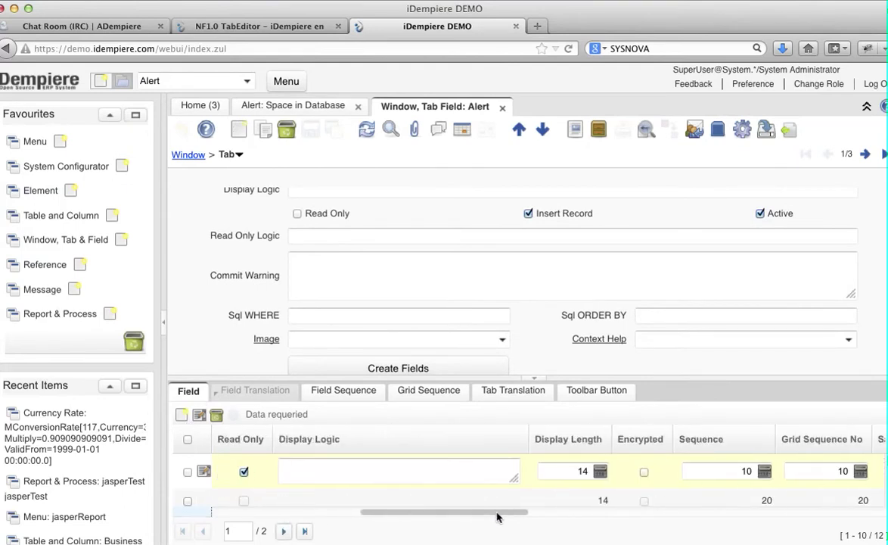
pyautogui.moveTo(498, 516)
pyautogui.mouseDown()
pyautogui.moveTo(441, 521)
pyautogui.moveTo(516, 520)
pyautogui.mouseUp()
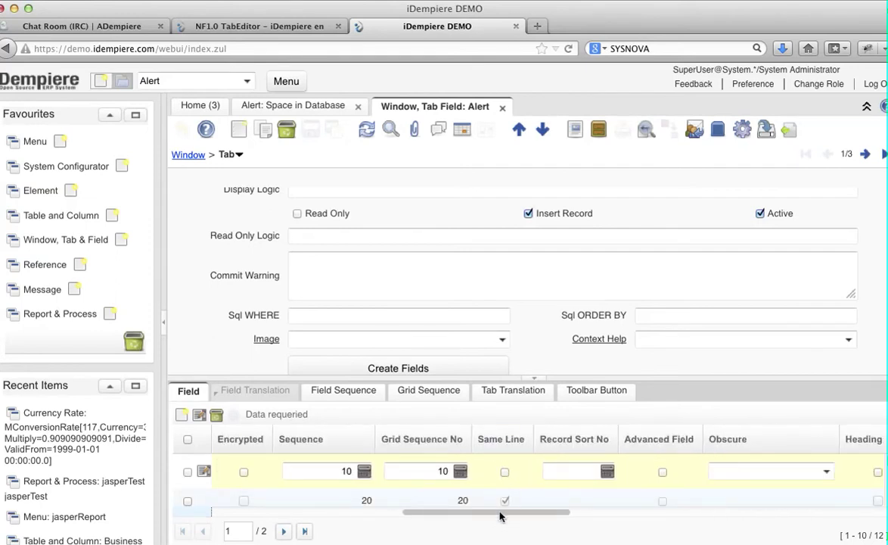
pyautogui.hscroll(-10, 678, 419)
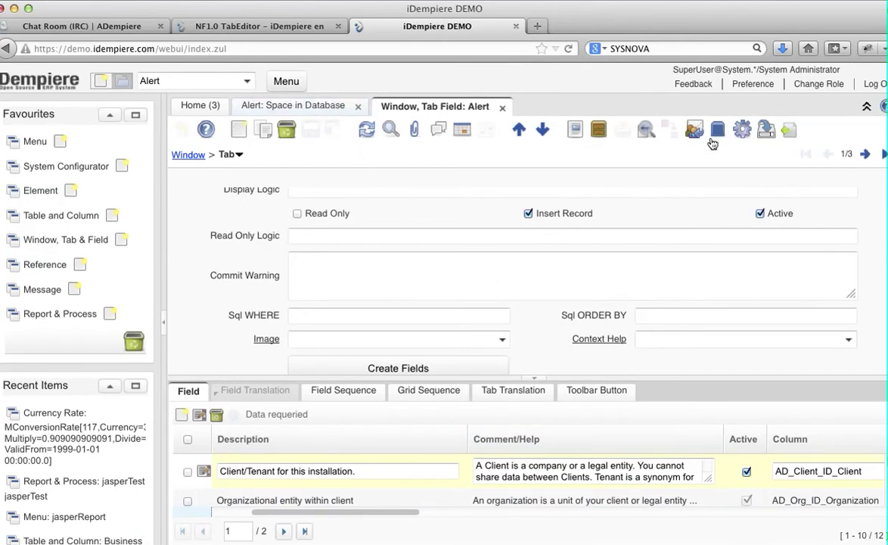
# Launch the Tab Editor for the Alert tab, maximize it and narrow the field list to widen the preview.
pyautogui.click(746, 128)
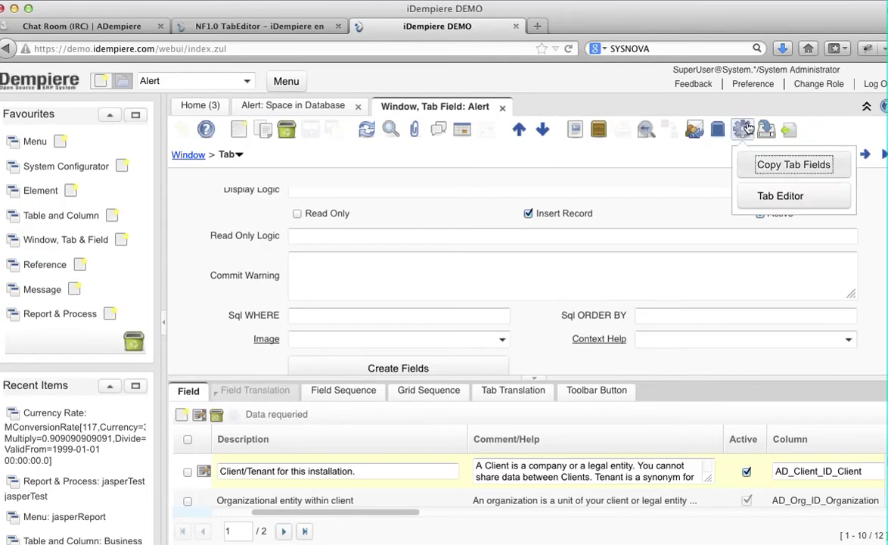
pyautogui.click(816, 198)
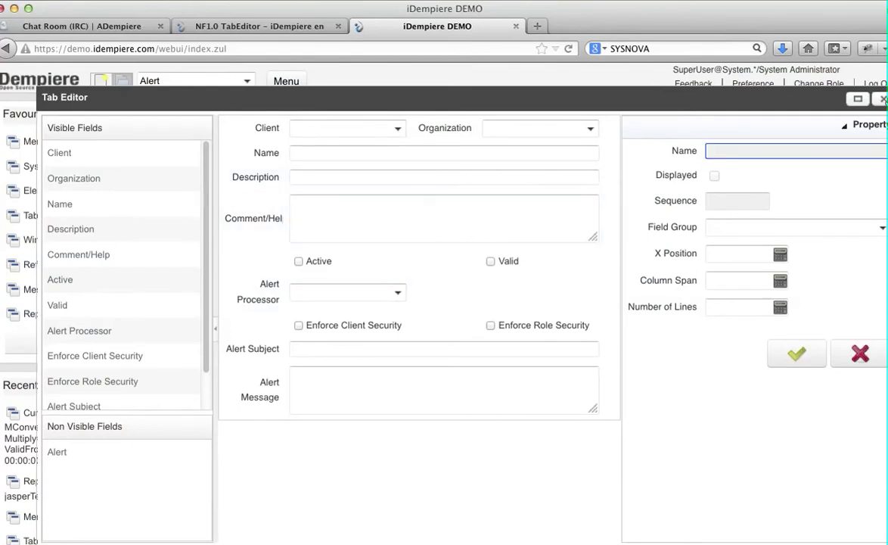
pyautogui.click(858, 98)
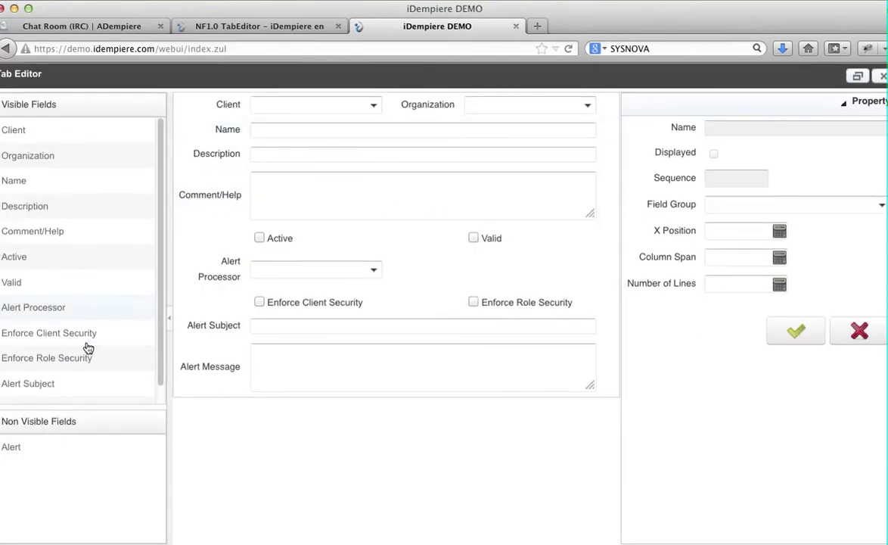
pyautogui.moveTo(169, 254); pyautogui.dragTo(149, 254)
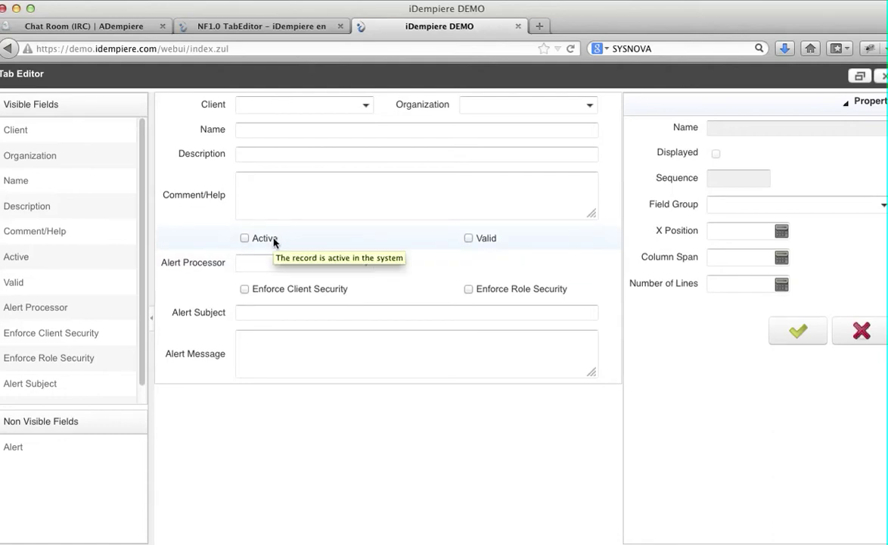
# Set the Column Span of both the Client and Organization fields to 1.
pyautogui.click(259, 105)
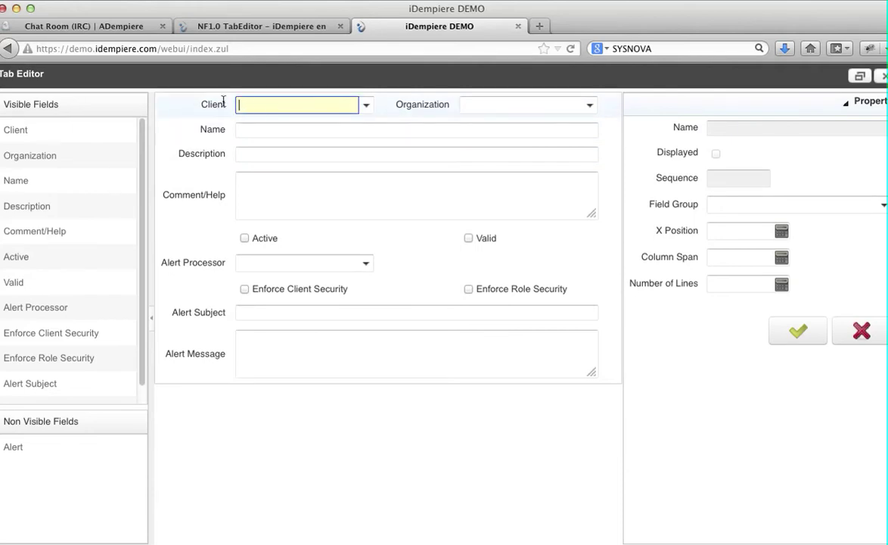
pyautogui.click(765, 259)
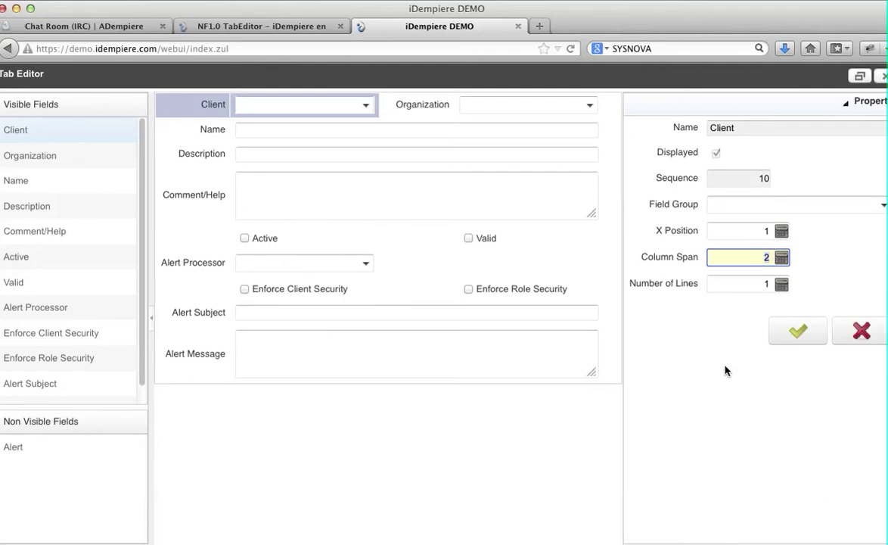
pyautogui.write('1')
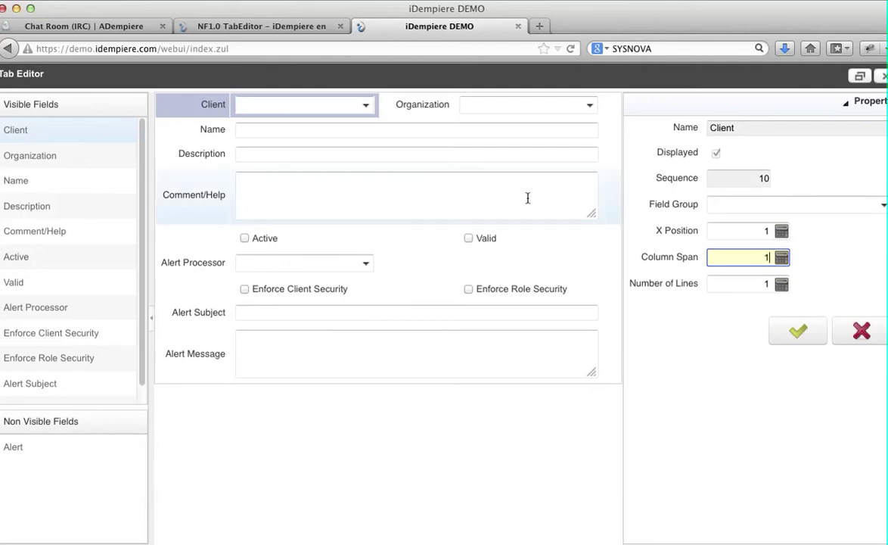
pyautogui.click(440, 188)
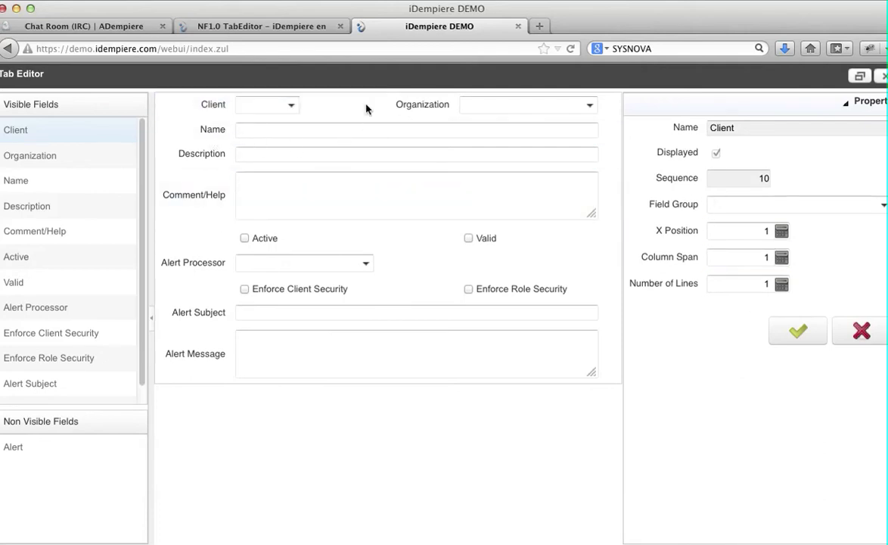
pyautogui.click(502, 104)
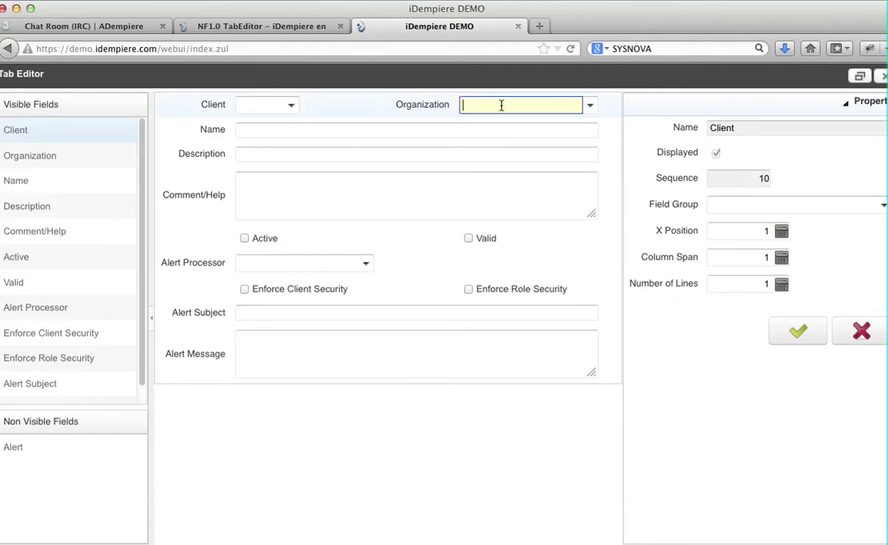
pyautogui.click(766, 257)
pyautogui.write('1')
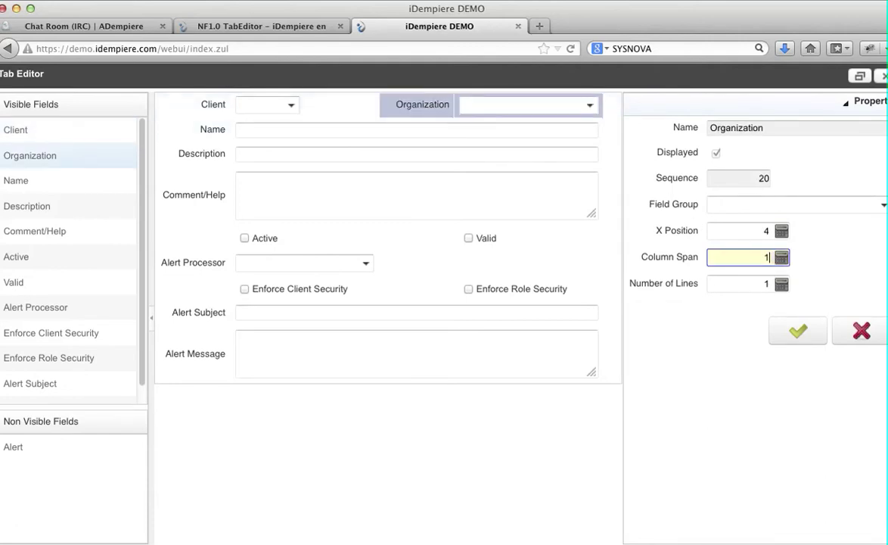
pyautogui.click(307, 151)
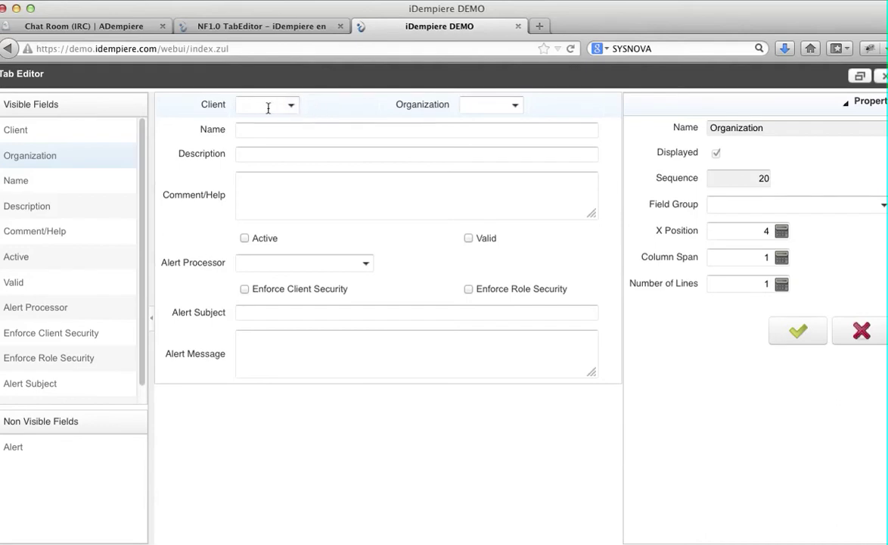
pyautogui.click(240, 108)
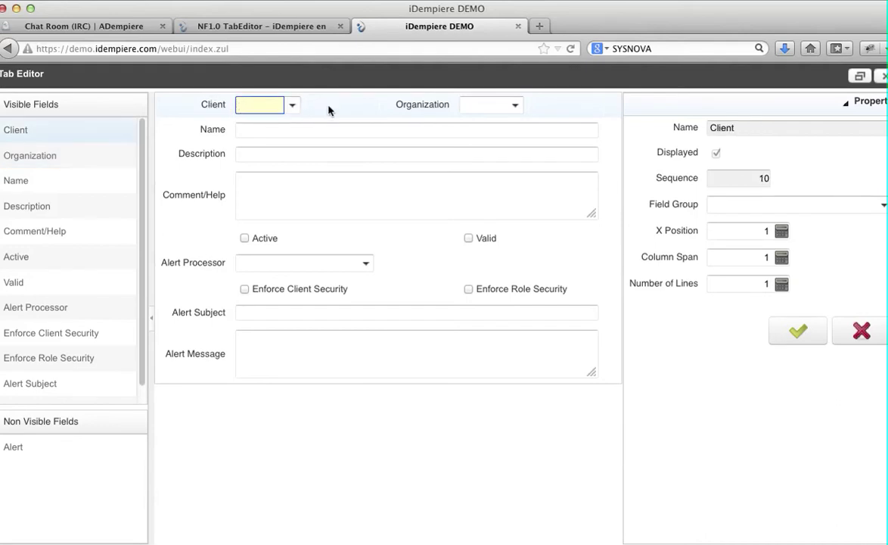
# Move Organization next to Client and set the Name field's Column Span to 3.
pyautogui.moveTo(412, 104); pyautogui.dragTo(354, 111)
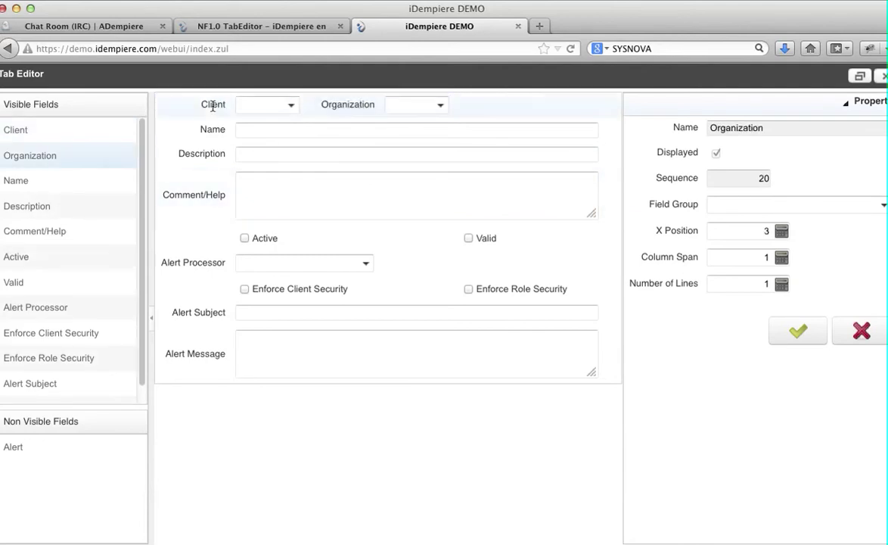
pyautogui.click(284, 131)
pyautogui.click(749, 258)
pyautogui.moveTo(753, 258); pyautogui.dragTo(788, 265)
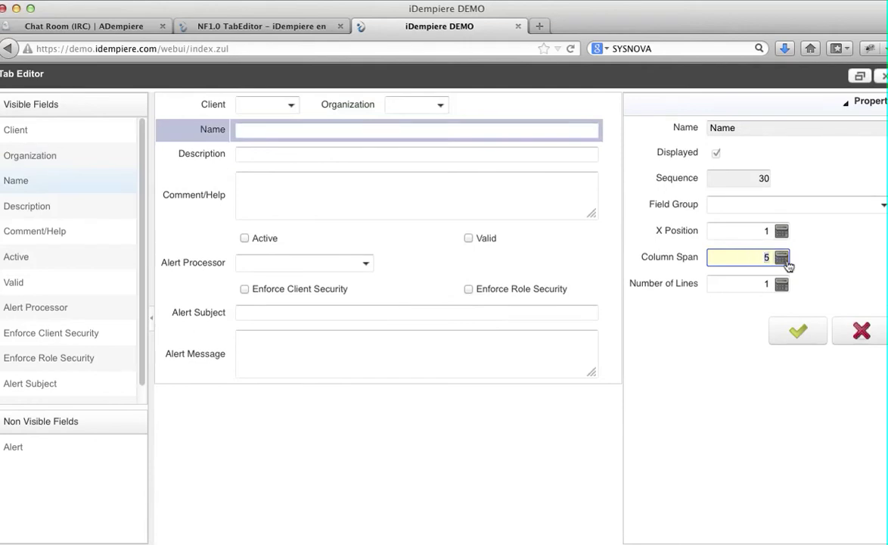
pyautogui.write('3')
pyautogui.click(482, 154)
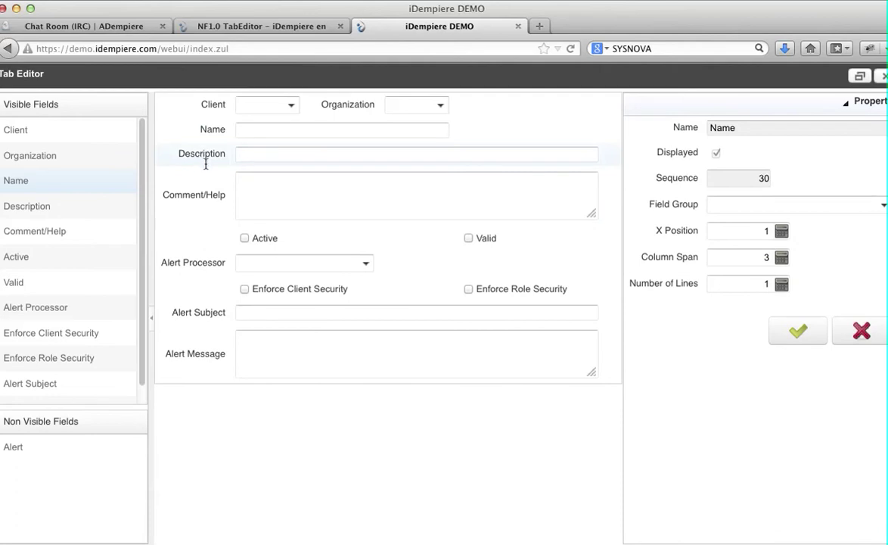
# Drag Name onto the first row beside Client and Organization, at X position 5.
pyautogui.click(271, 187)
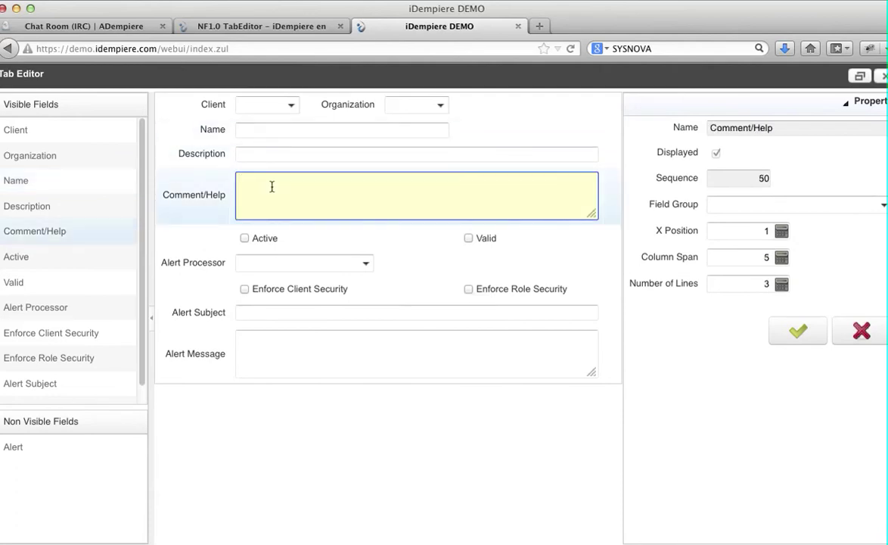
pyautogui.click(753, 259)
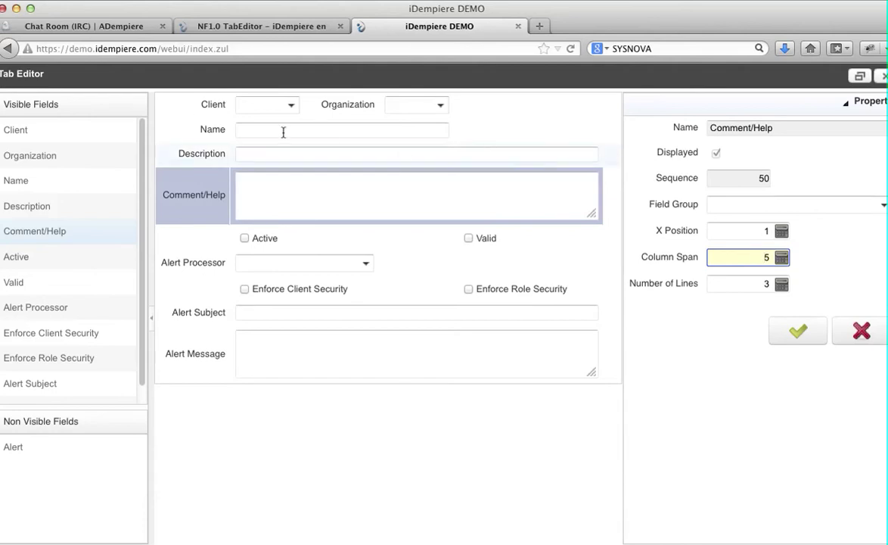
pyautogui.moveTo(216, 133); pyautogui.dragTo(473, 111)
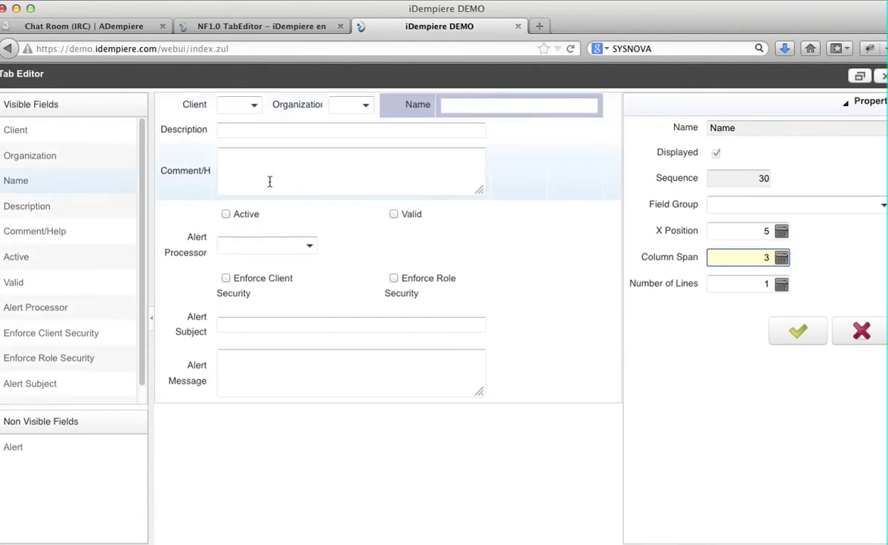
# Drag the Description field's right edge to raise its Column Span from 6 to 7.
pyautogui.click(252, 129)
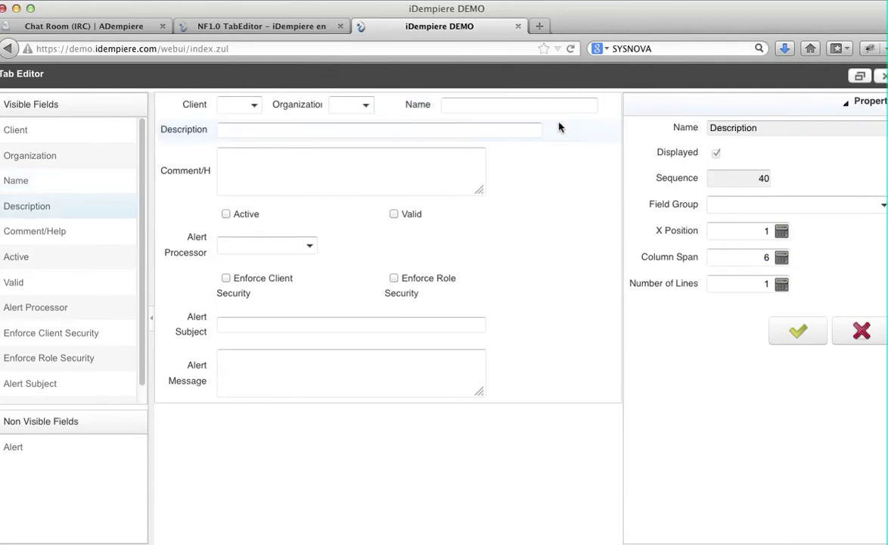
pyautogui.click(275, 132)
pyautogui.moveTo(541, 131); pyautogui.dragTo(581, 131)
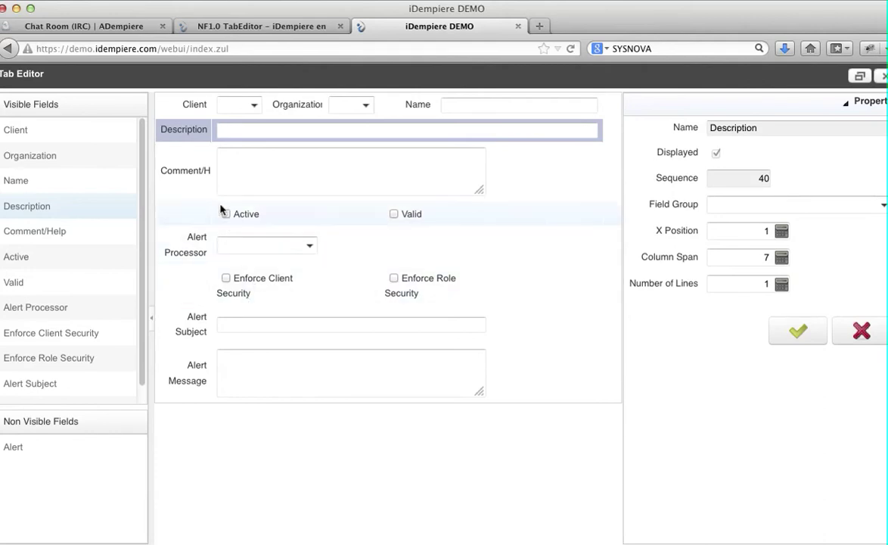
# Drag Active, Enforce Client Security and Enforce Role Security onto Valid's row, then confirm with OK.
pyautogui.moveTo(224, 214); pyautogui.dragTo(316, 244)
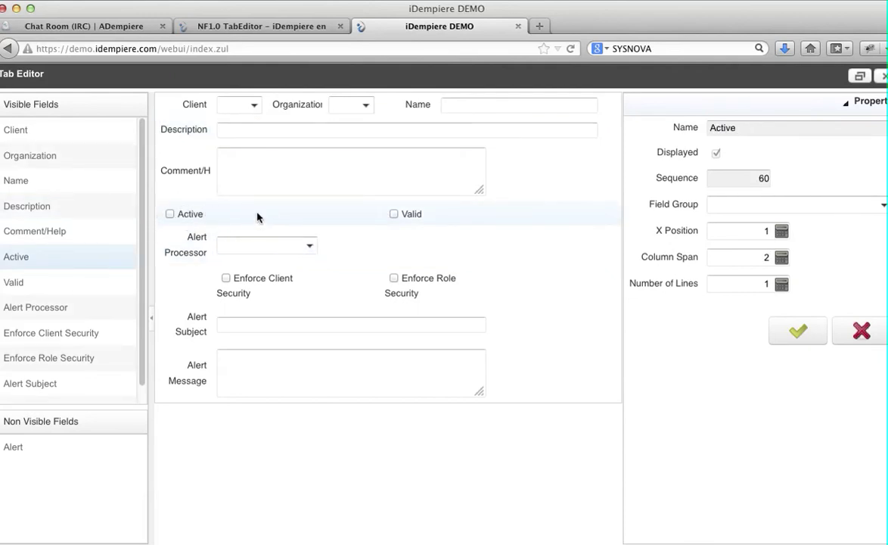
pyautogui.moveTo(256, 215); pyautogui.dragTo(351, 276)
pyautogui.moveTo(236, 285); pyautogui.dragTo(413, 221)
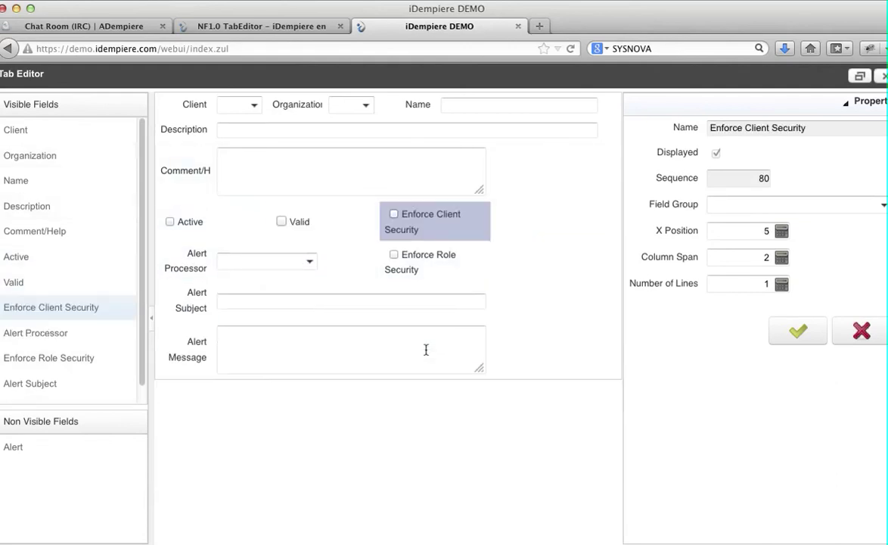
pyautogui.moveTo(418, 260); pyautogui.dragTo(529, 219)
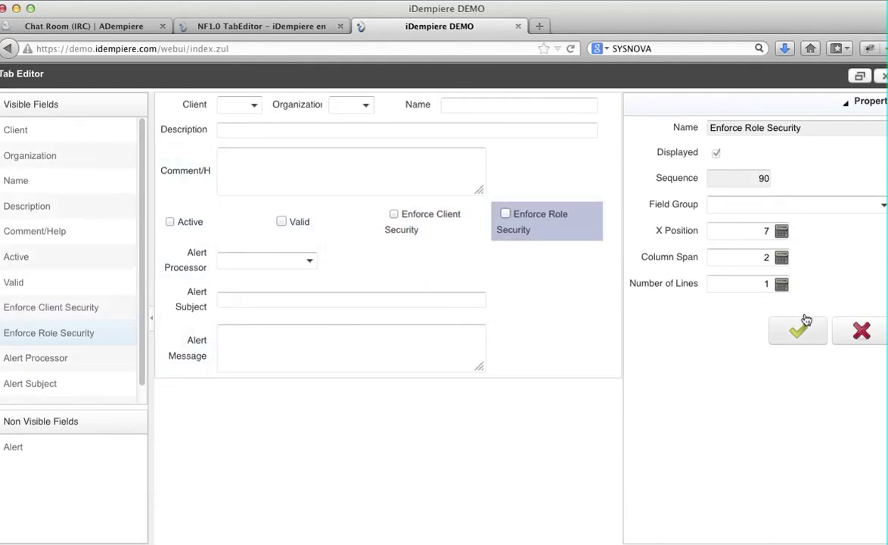
pyautogui.click(798, 339)
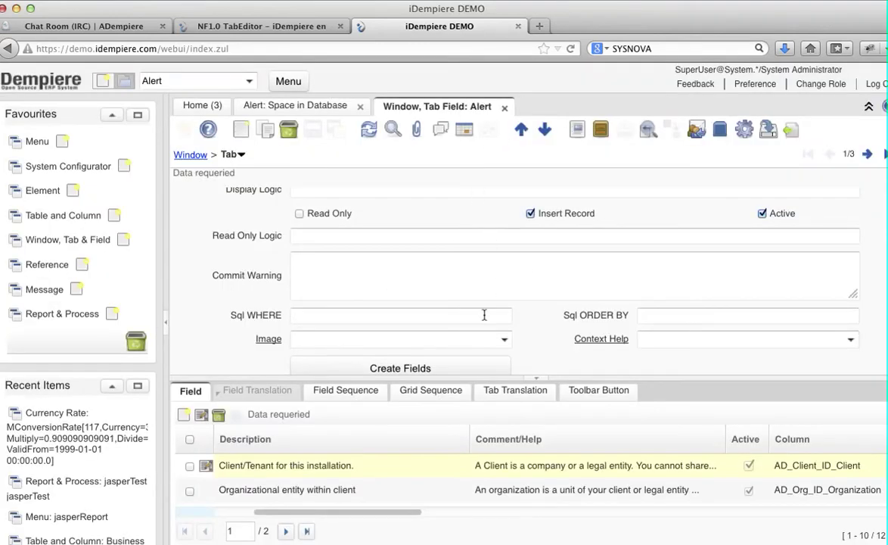
# Switch back to the open 'Alert: Space in Database' tab.
pyautogui.scroll(5, 393, 315)
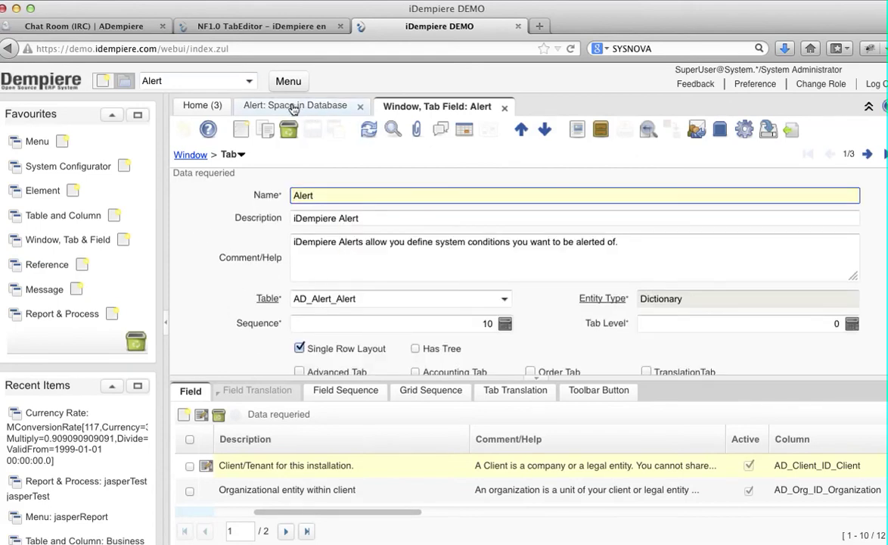
pyautogui.click(295, 106)
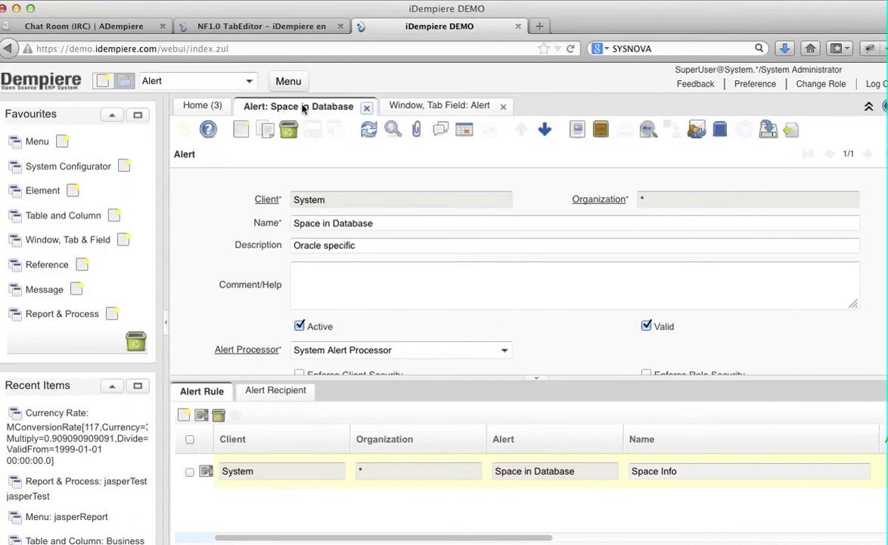
# Close the Space in Database alert and search 'Alert' in quick search to reopen the Alert window.
pyautogui.click(368, 111)
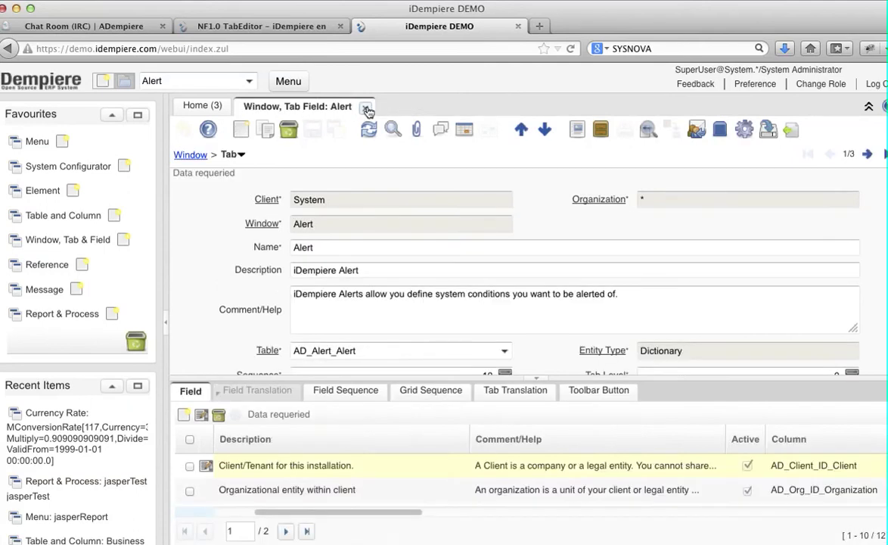
pyautogui.click(224, 77)
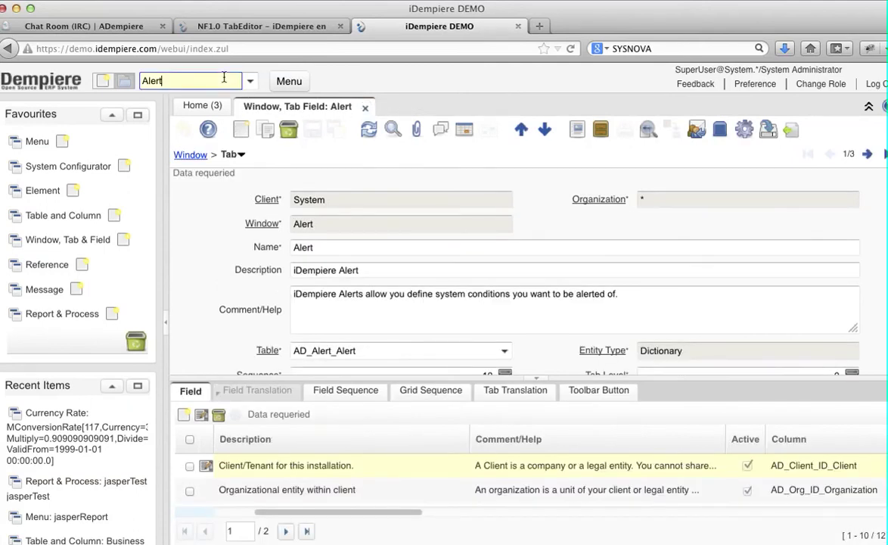
pyautogui.write('Alert')
pyautogui.press('BackSpace')
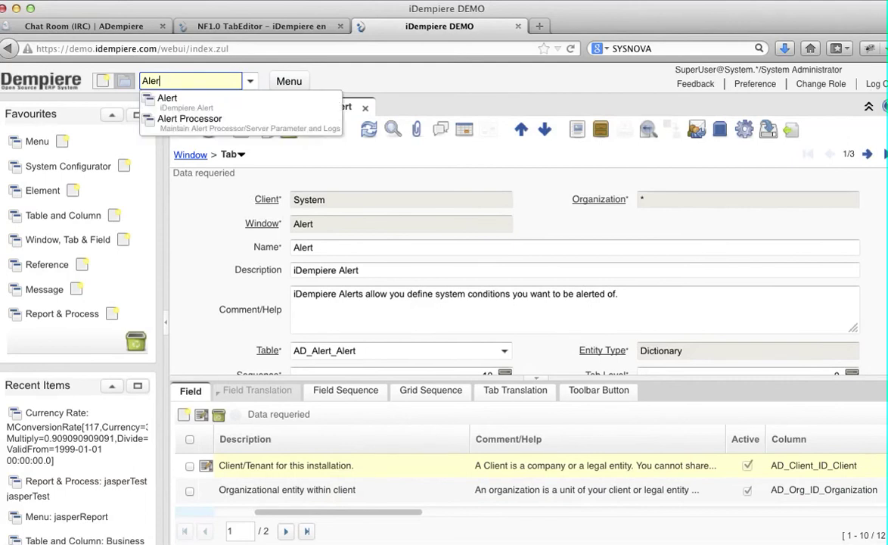
pyautogui.write('t')
pyautogui.click(161, 104)
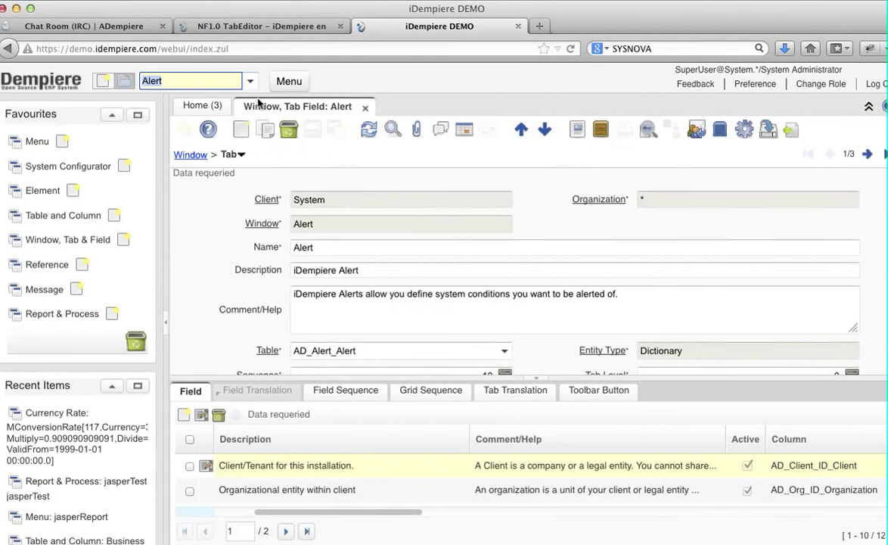
pyautogui.click(215, 78)
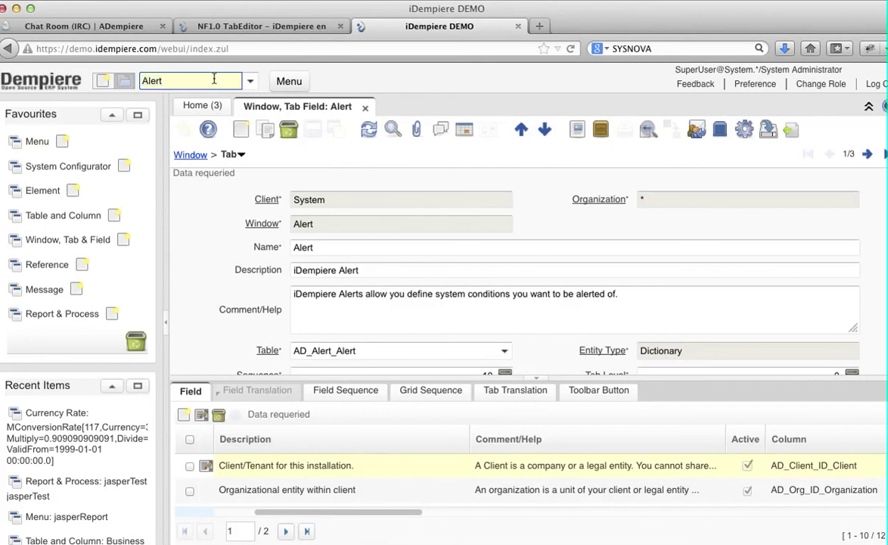
pyautogui.press('BackSpace')
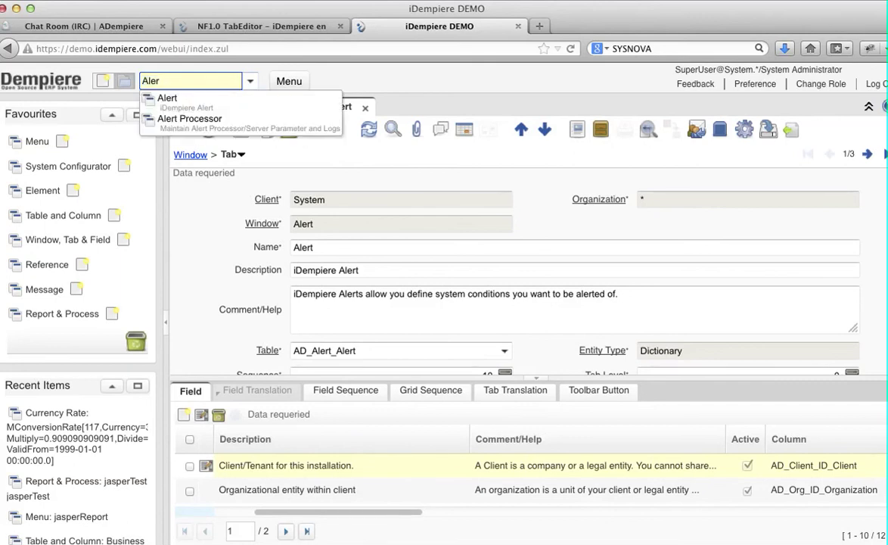
# Open the Alert window, narrow and reposition the browser, and scroll through the redesigned form.
pyautogui.click(155, 98)
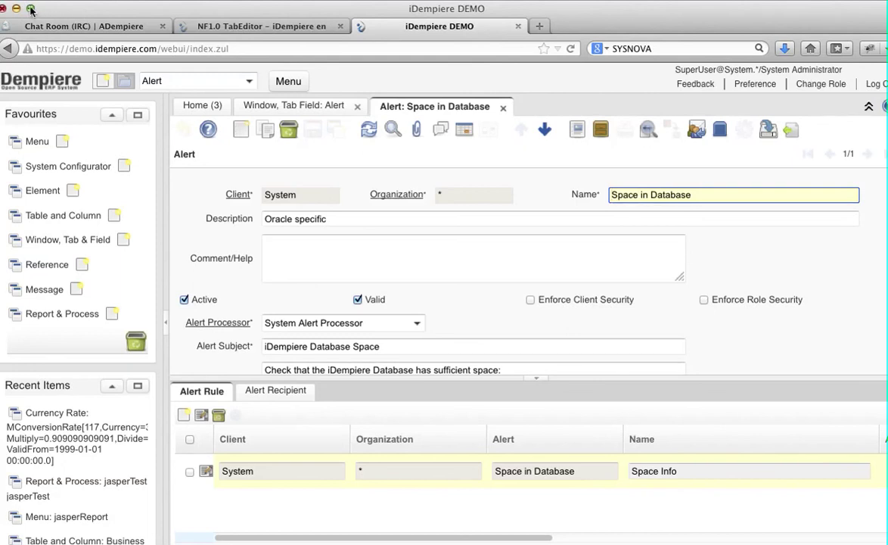
pyautogui.moveTo(63, 11); pyautogui.dragTo(35, 10)
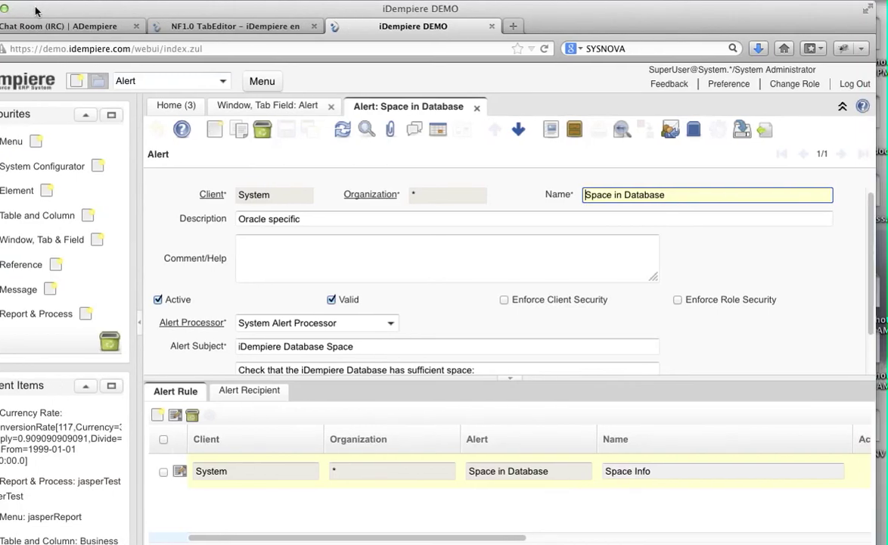
pyautogui.moveTo(874, 375); pyautogui.dragTo(823, 375)
pyautogui.moveTo(409, 13); pyautogui.dragTo(478, 12)
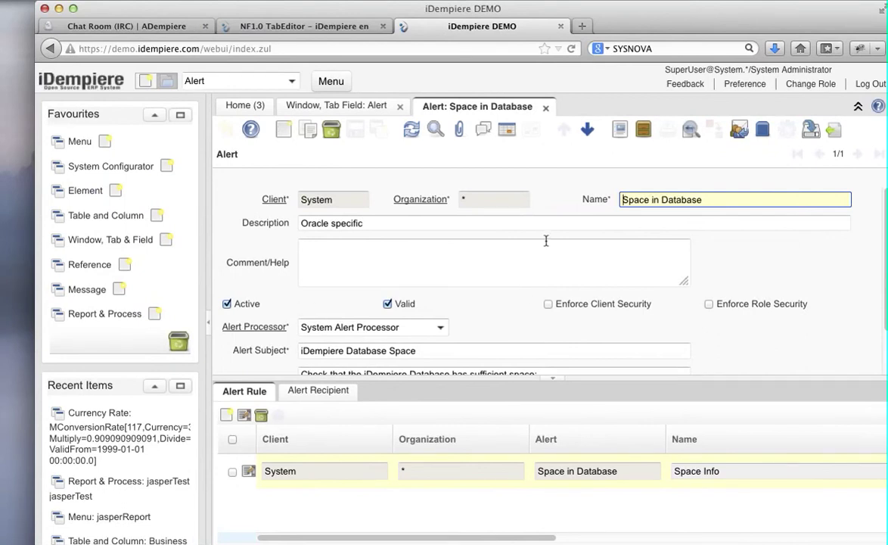
pyautogui.scroll(-2, 551, 254)
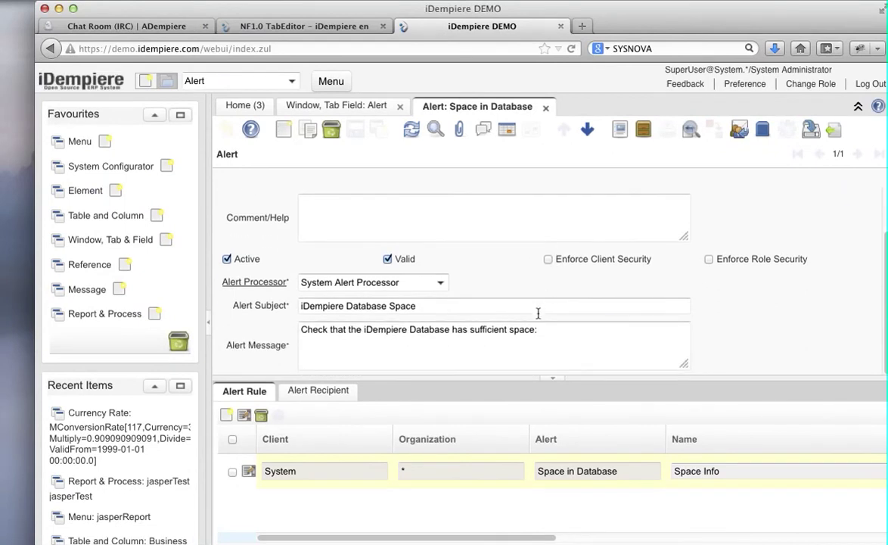
pyautogui.scroll(2, 567, 339)
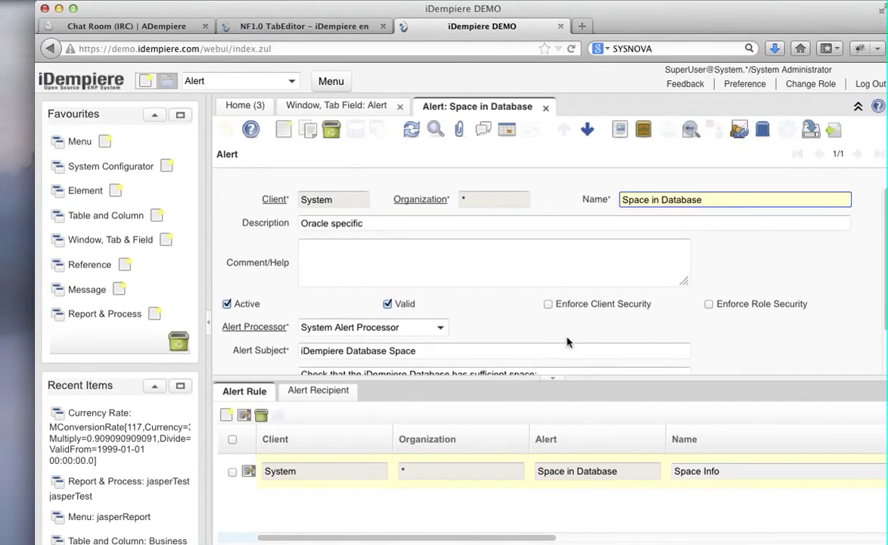